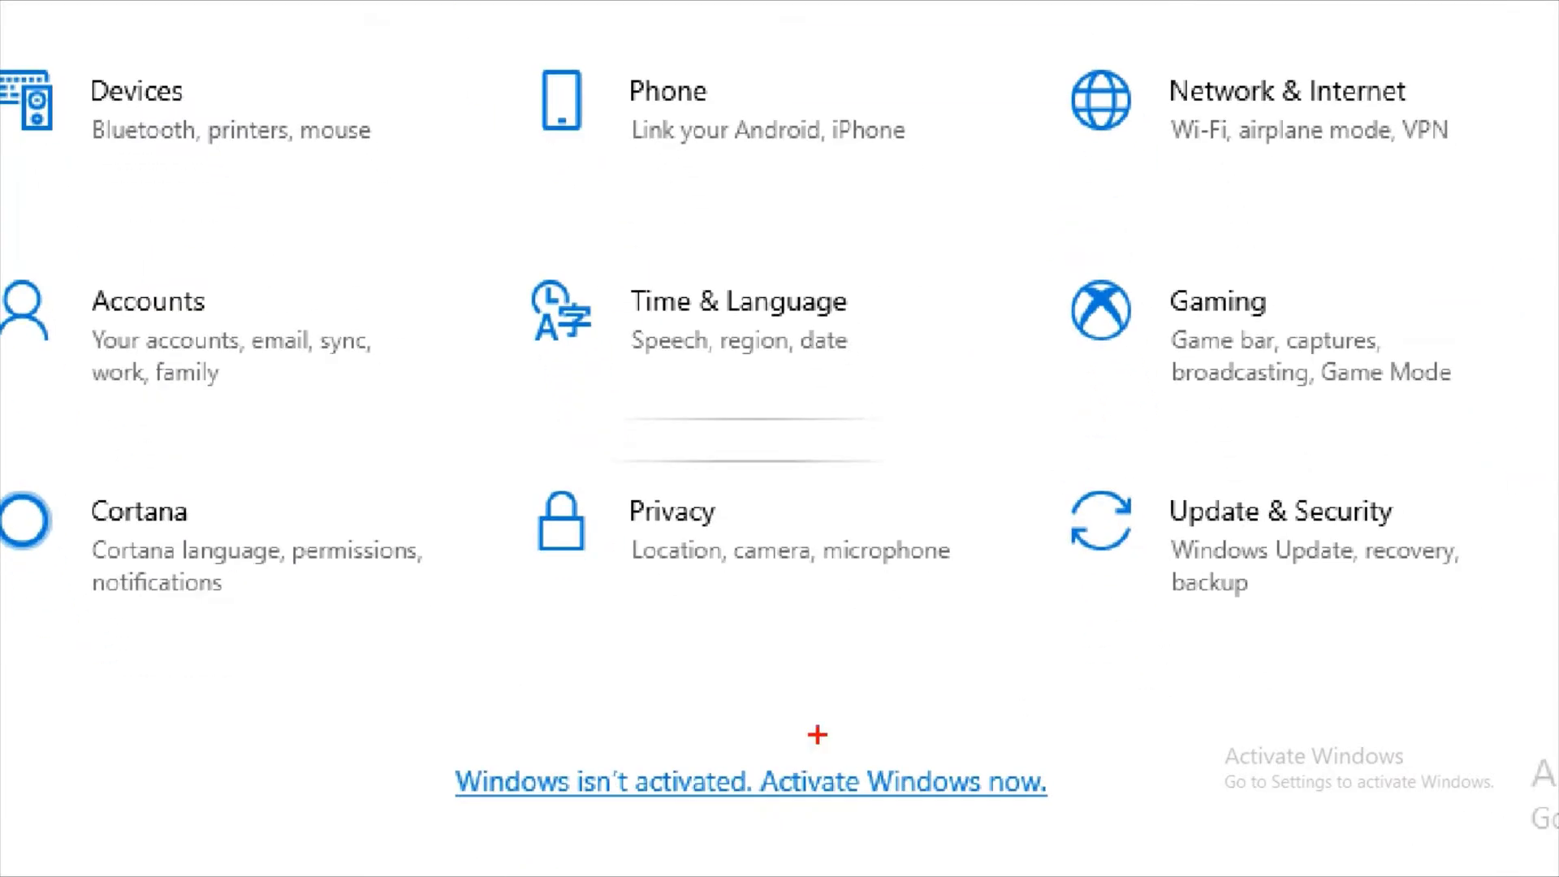
- In the Privacy settings, turn off every General privacy option and online speech recognition
left_click_drag(545, 603, 975, 585)
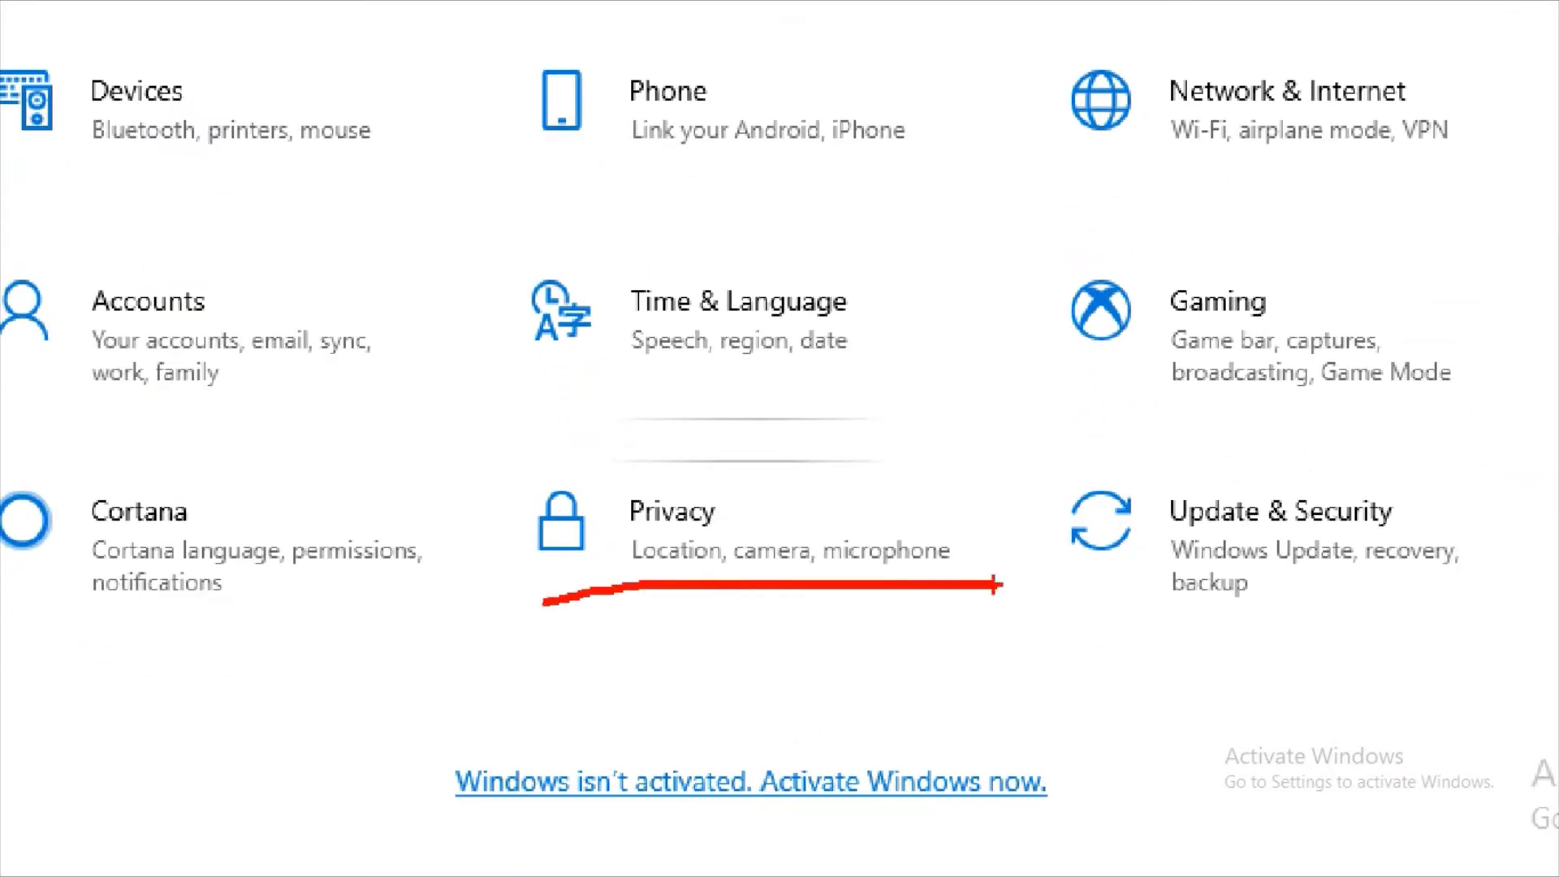
left_click(753, 500)
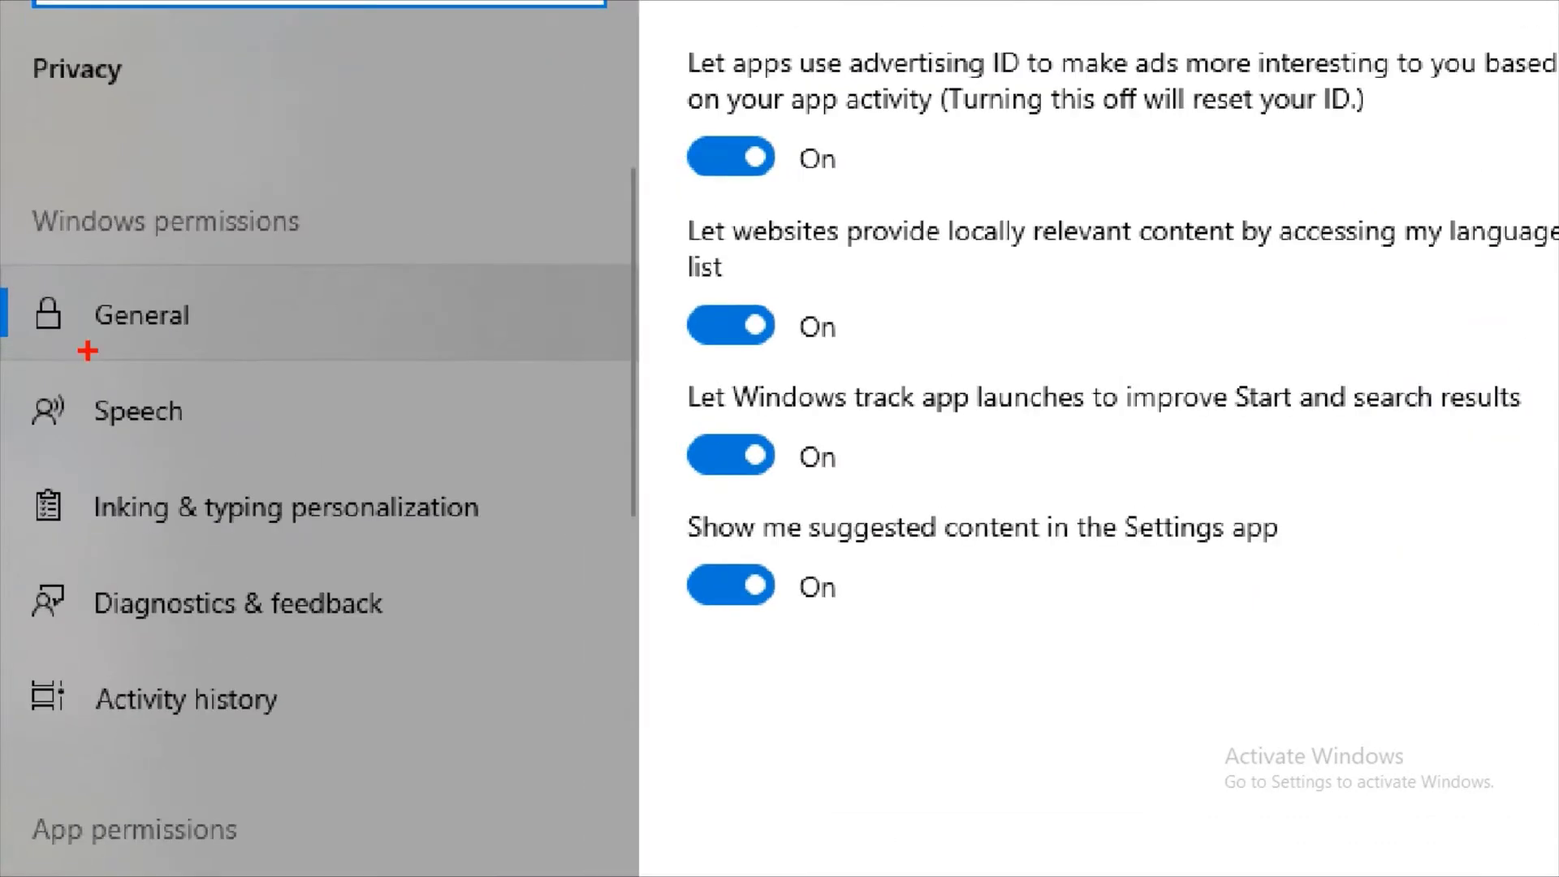
left_click_drag(53, 357, 183, 358)
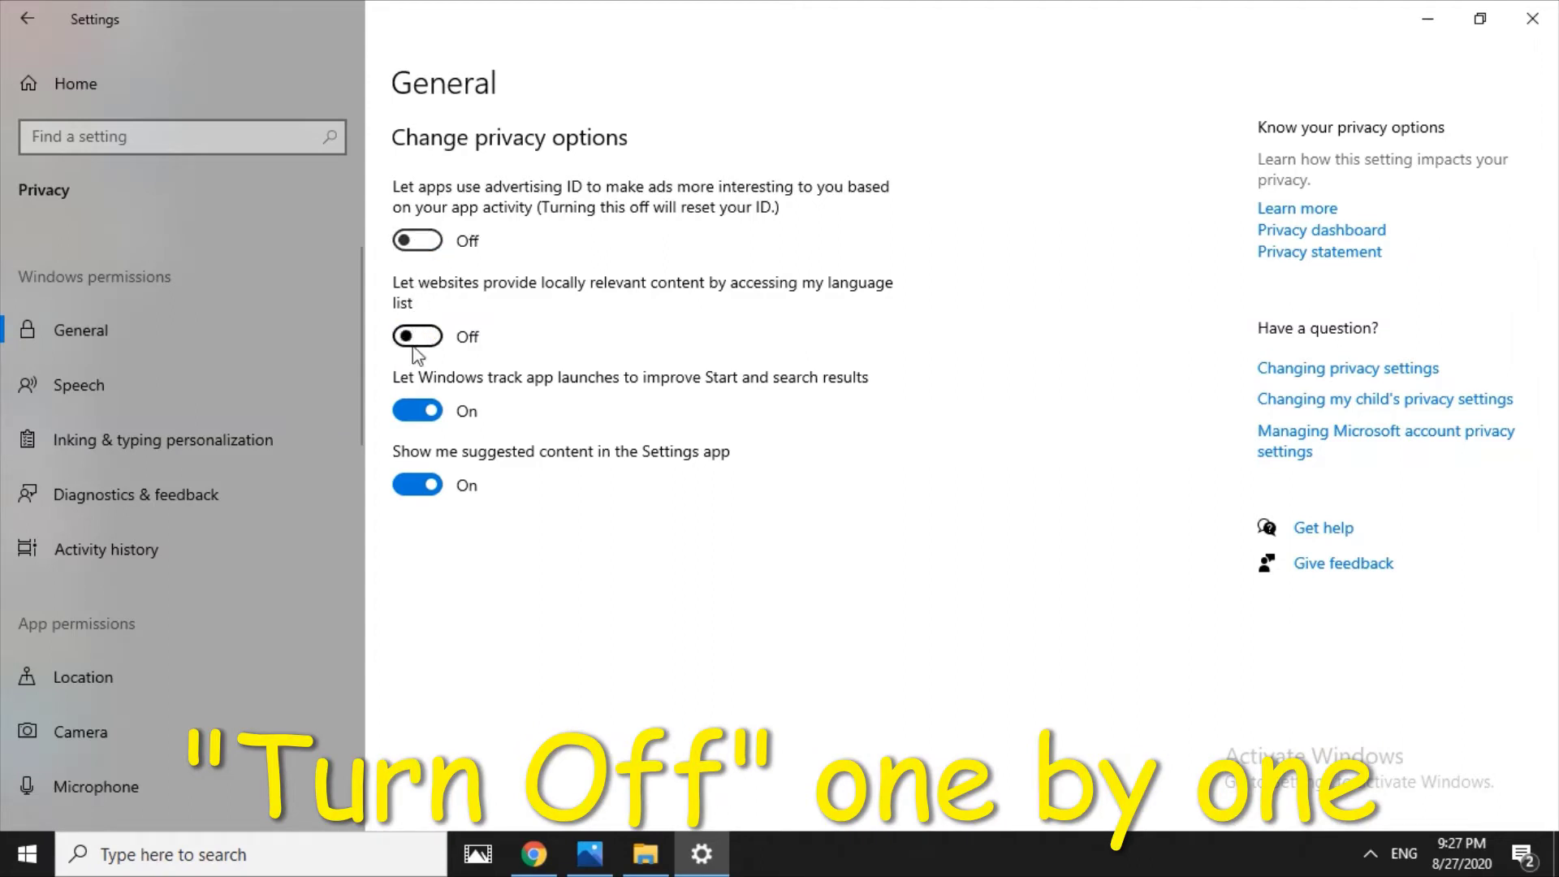
left_click(421, 420)
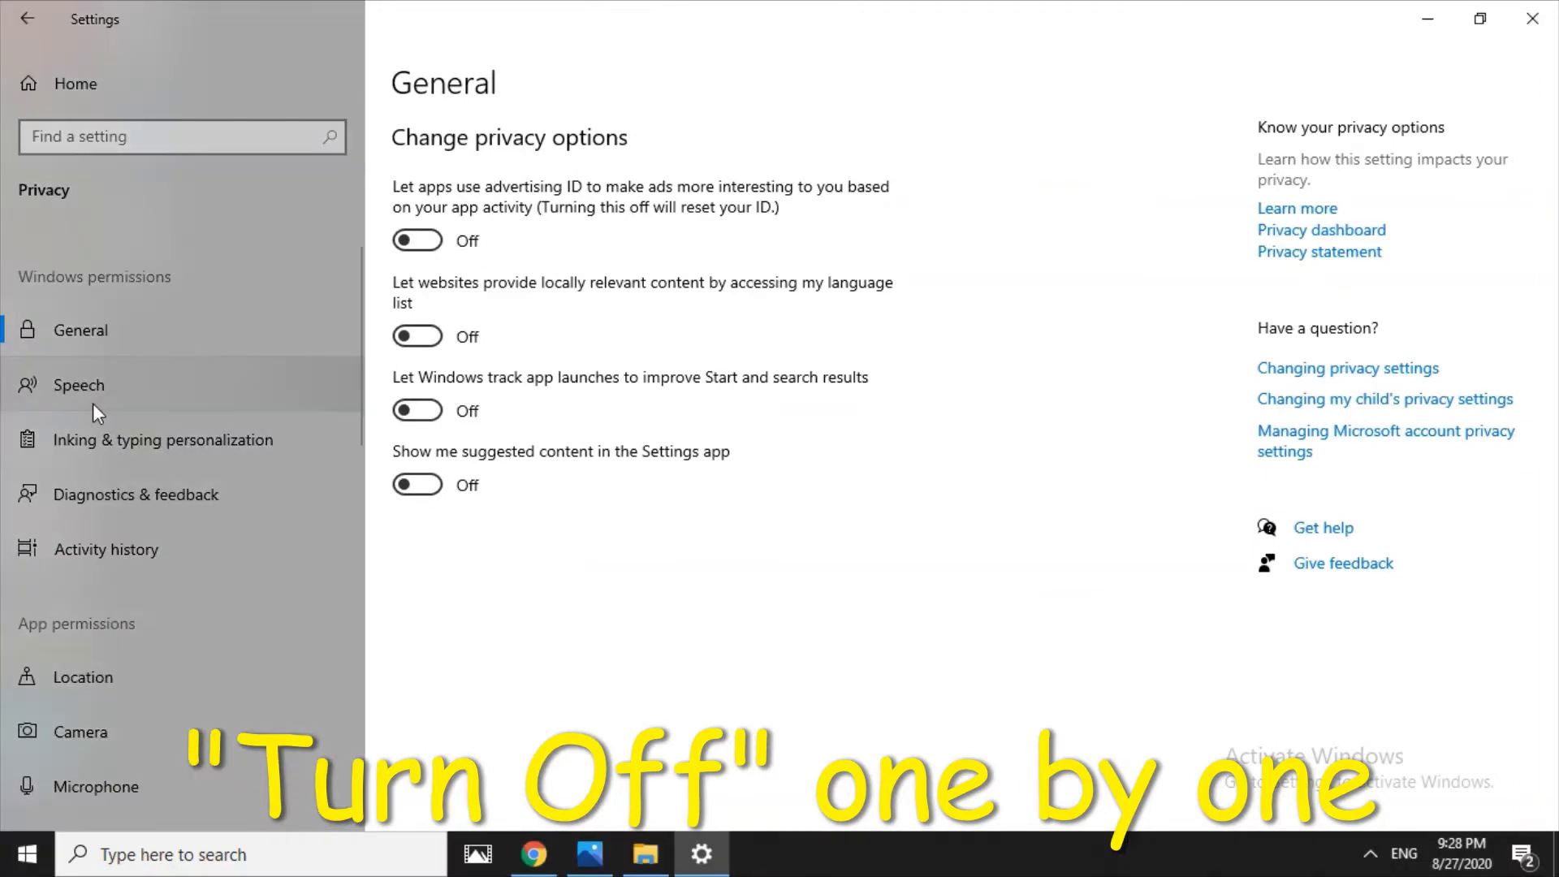
left_click(160, 391)
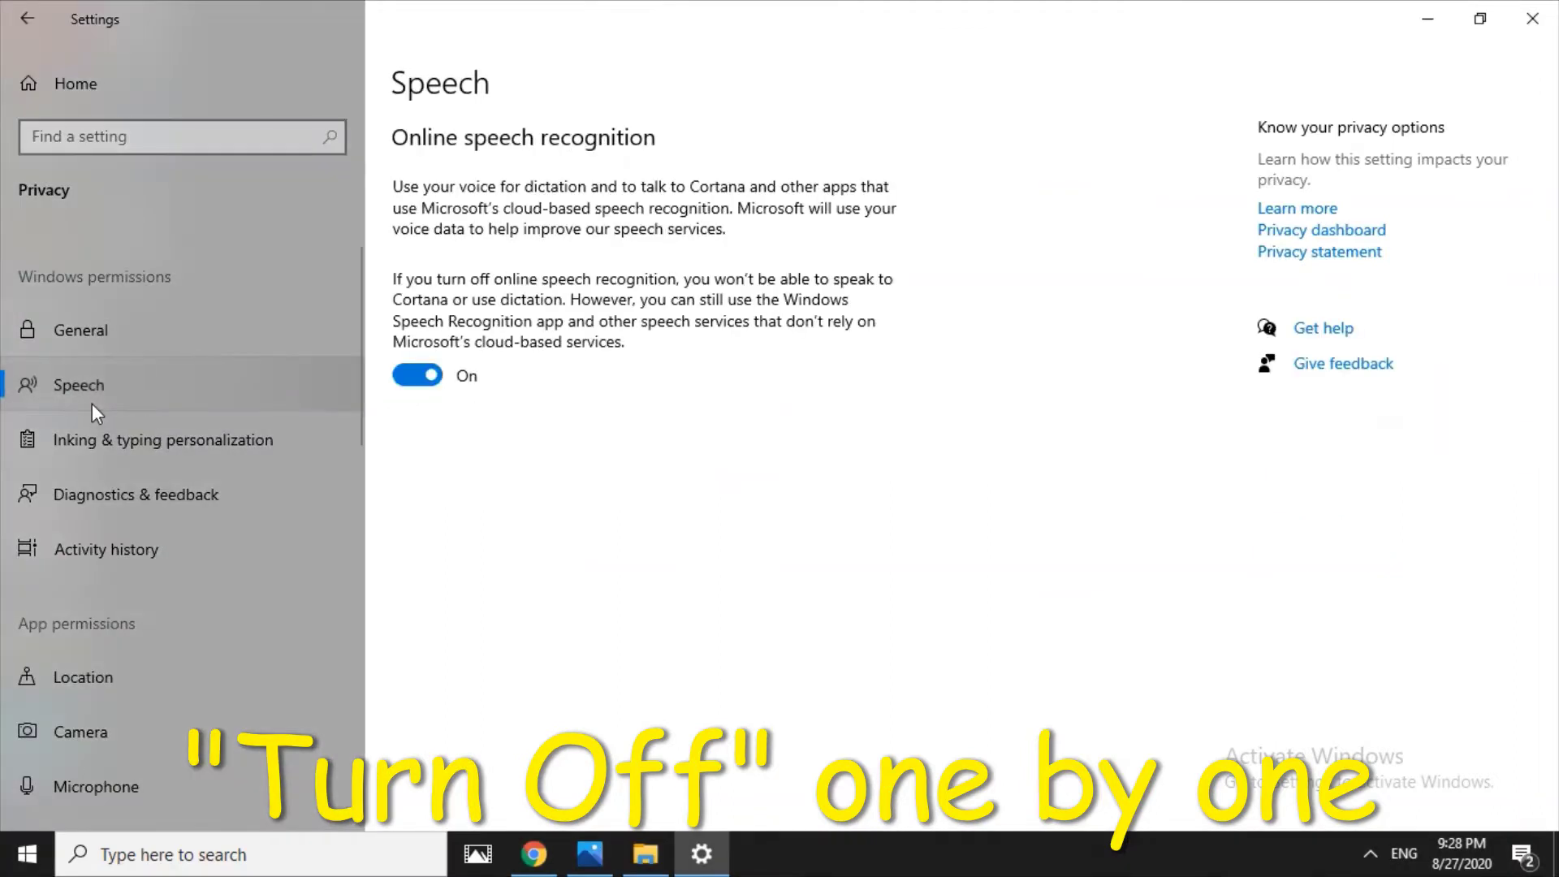
left_click(428, 378)
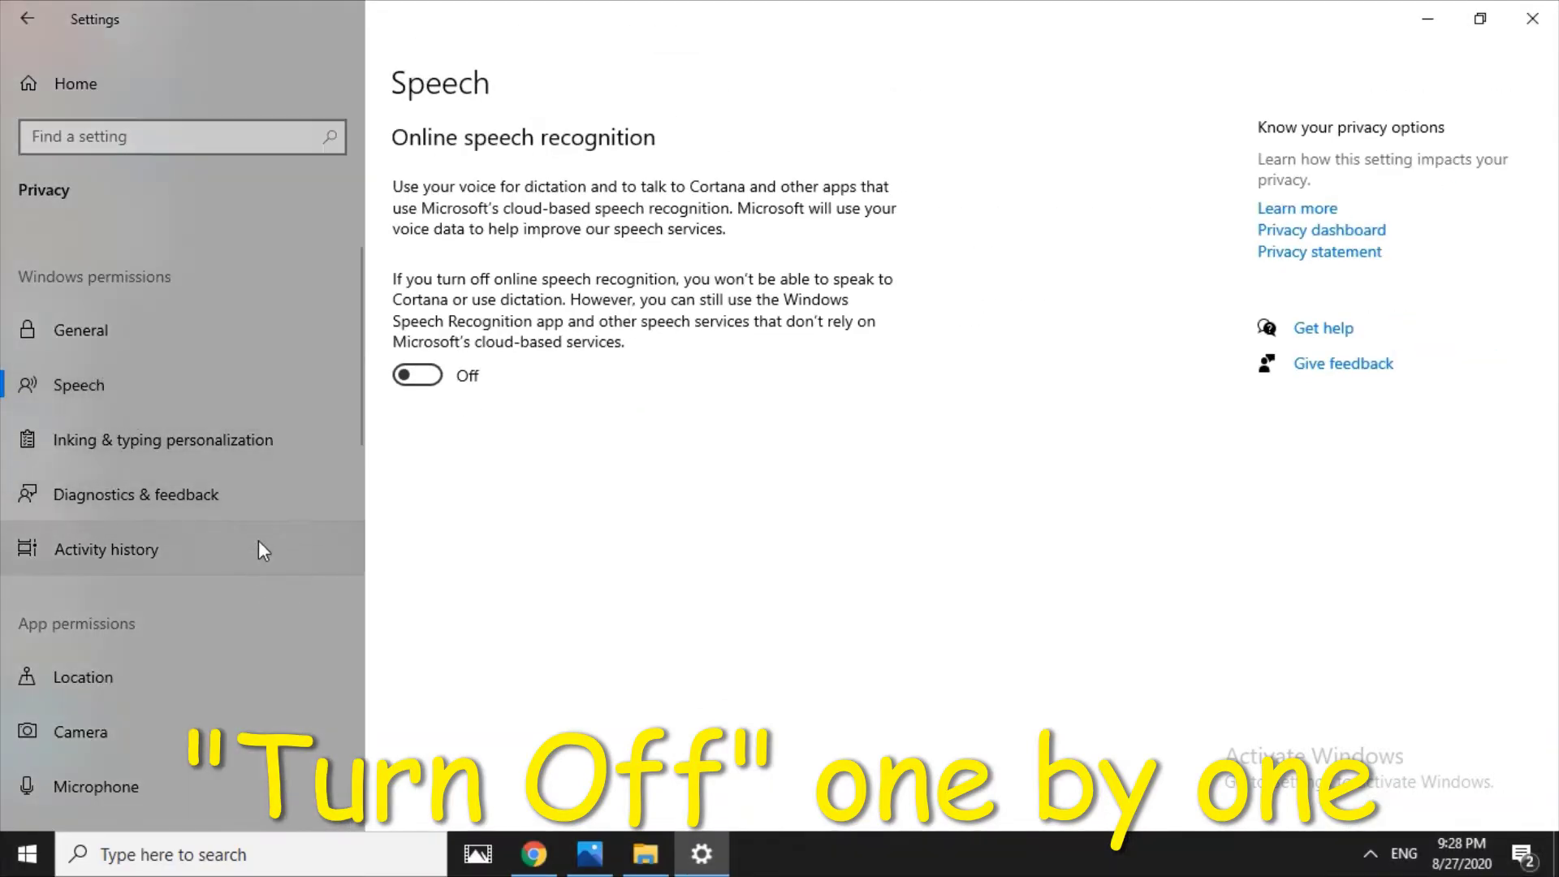
- Turn off permission for apps to access the device's location in the Location privacy settings
scroll(261, 544, "down", 2)
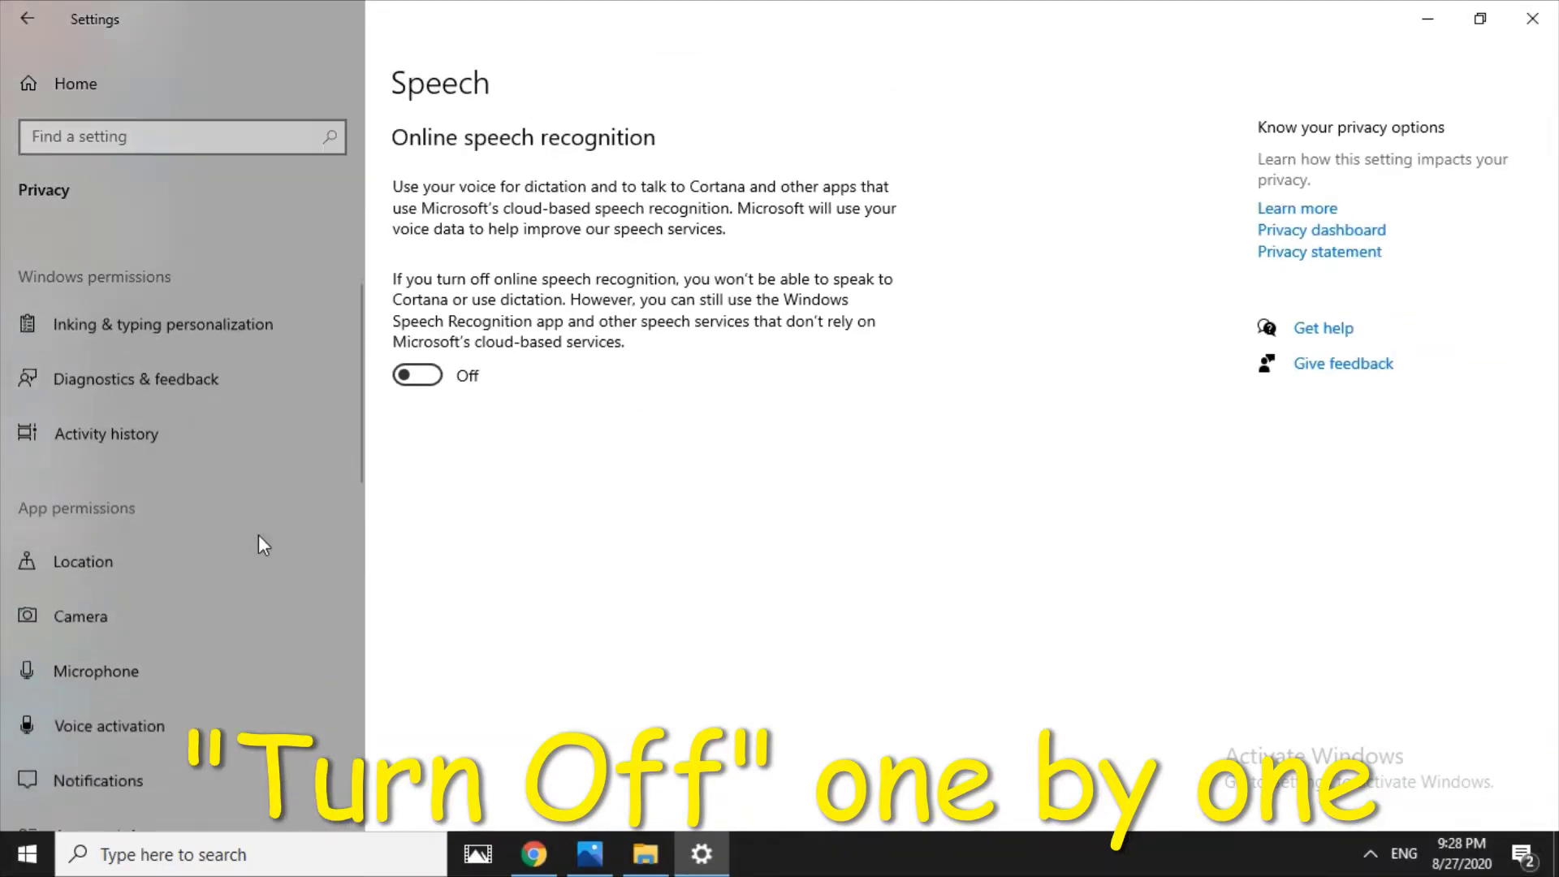
scroll(260, 538, "up", 1)
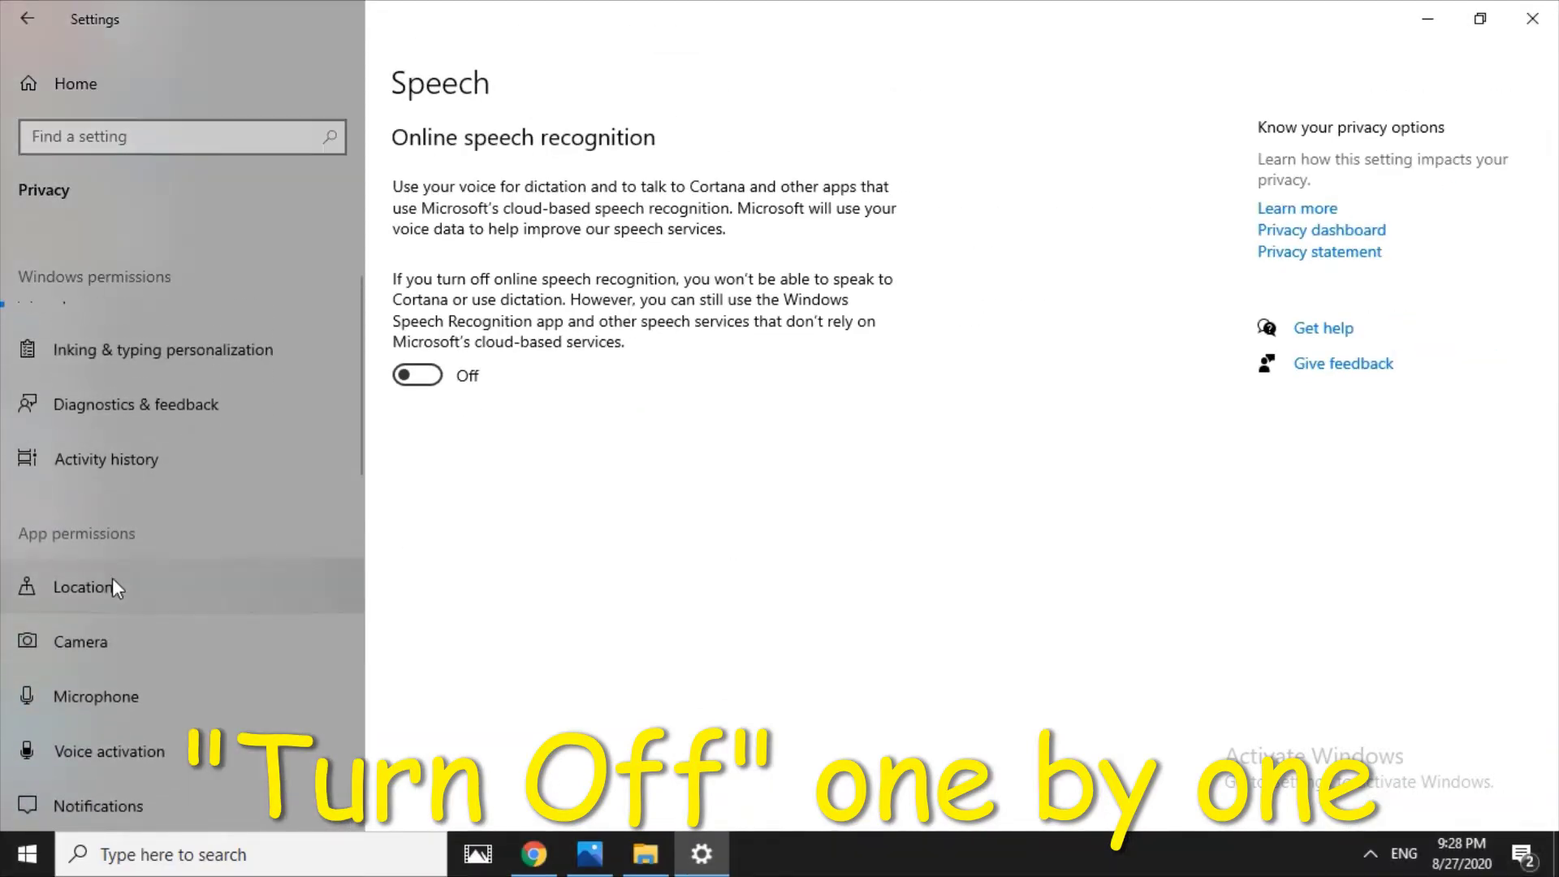
scroll(216, 562, "down", 2)
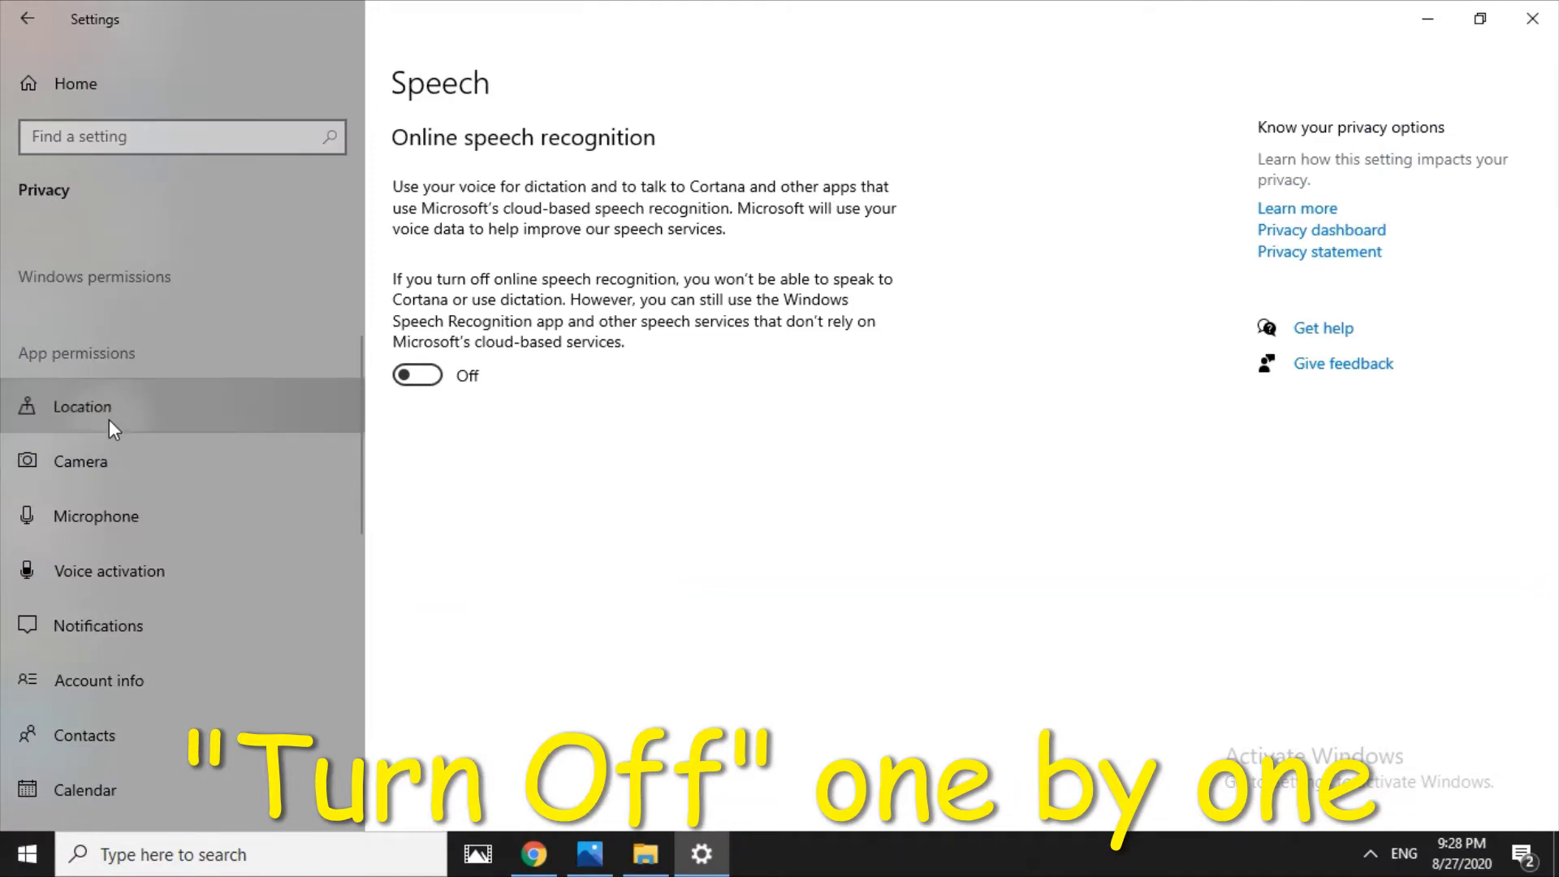
left_click(108, 419)
scroll(479, 524, "down", 5)
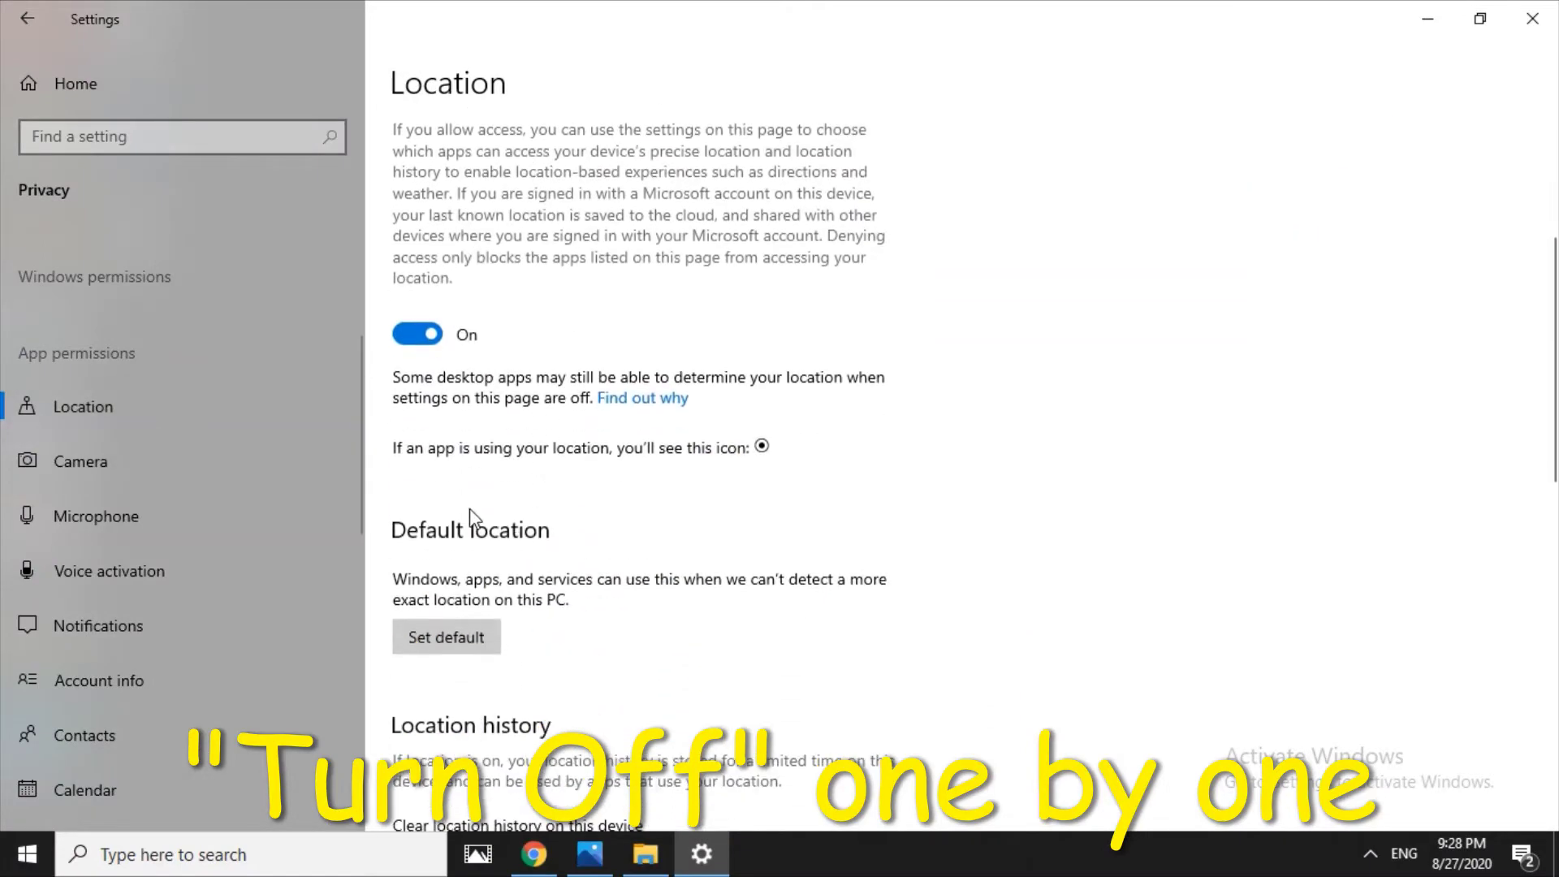
scroll(455, 503, "up", 3)
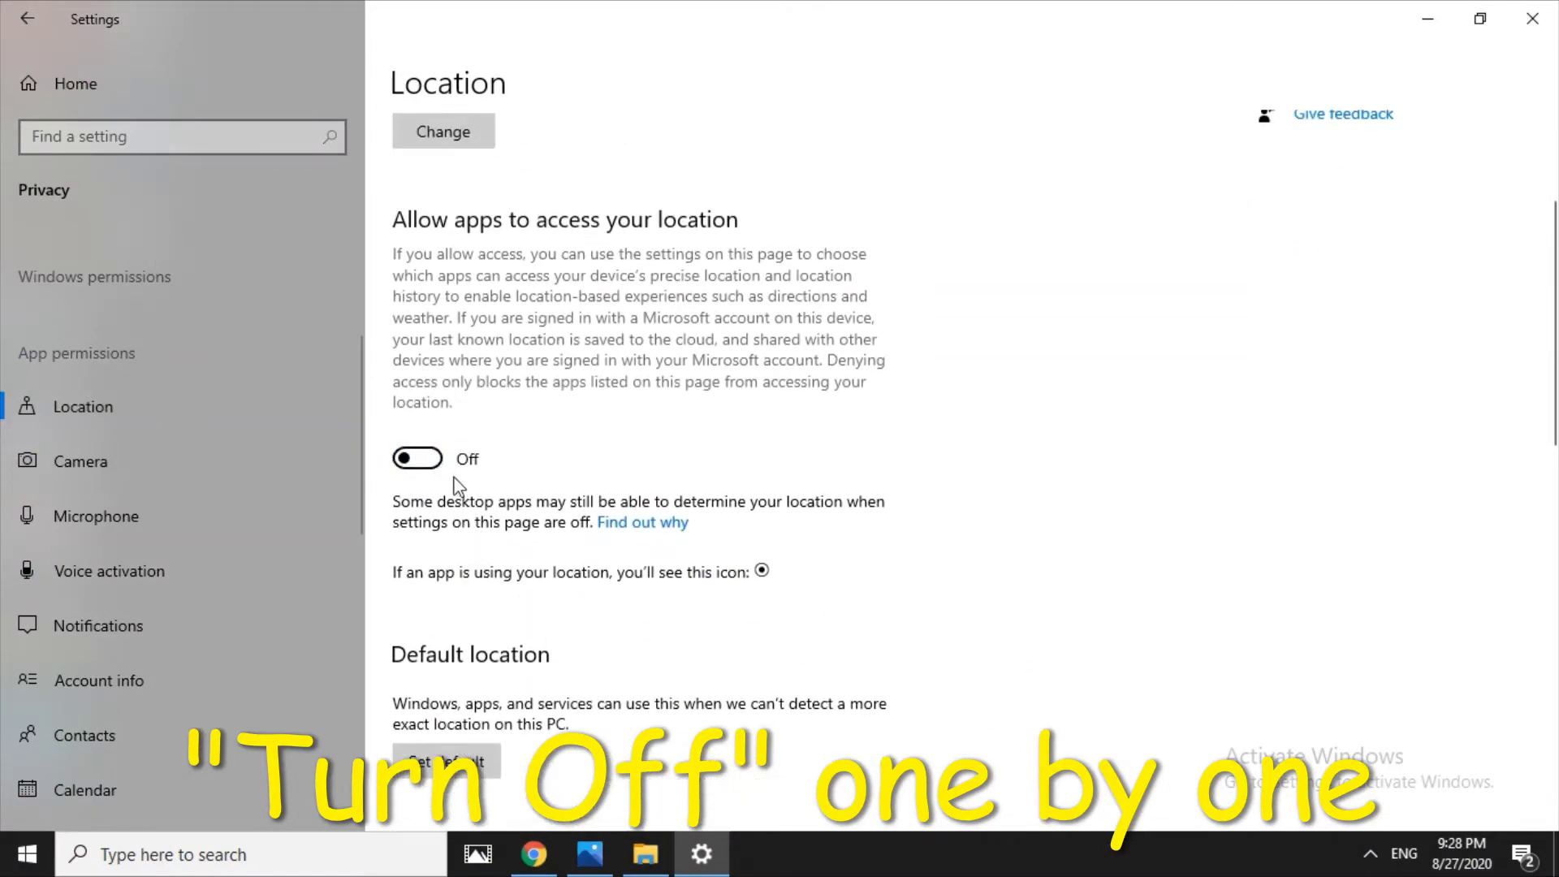
scroll(456, 486, "down", 6)
scroll(479, 524, "down", 3)
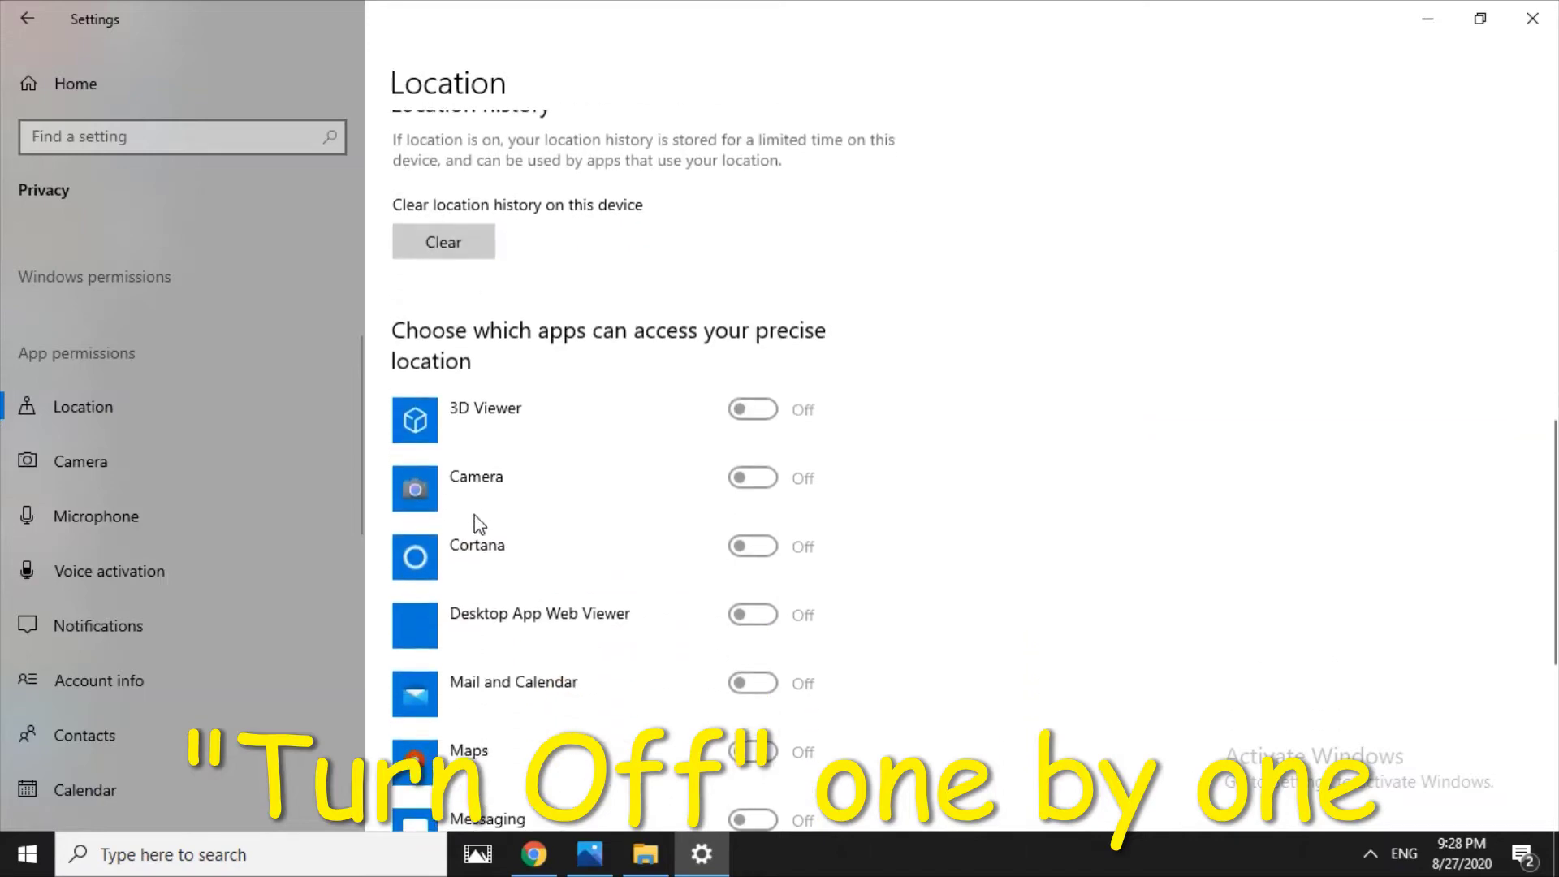
scroll(479, 524, "up", 14)
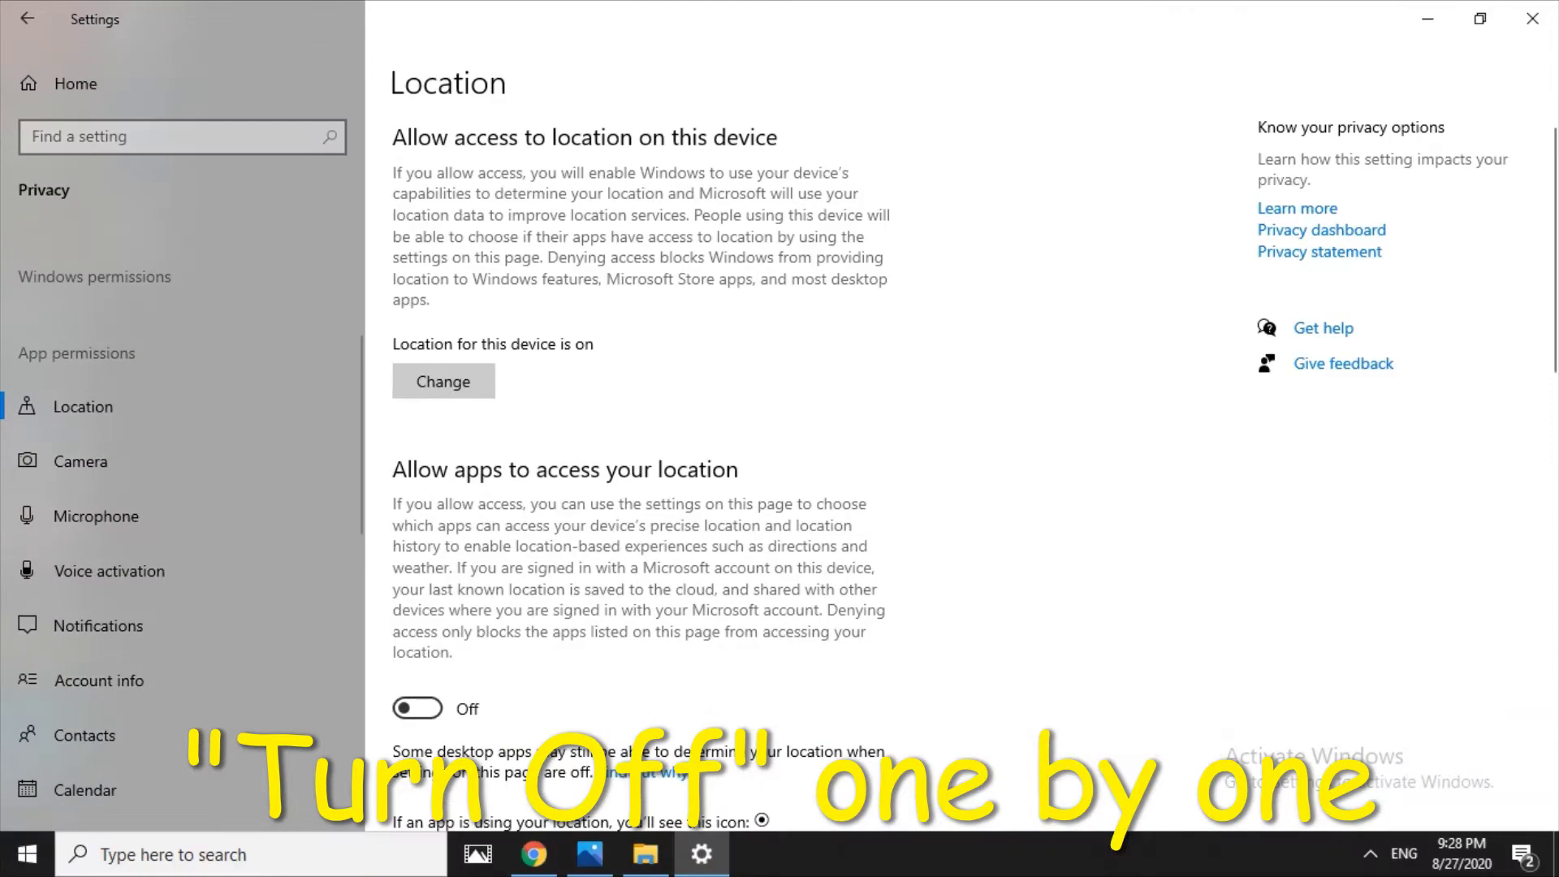
- Turn off permission for apps to access the camera in the Camera privacy settings
left_click(106, 472)
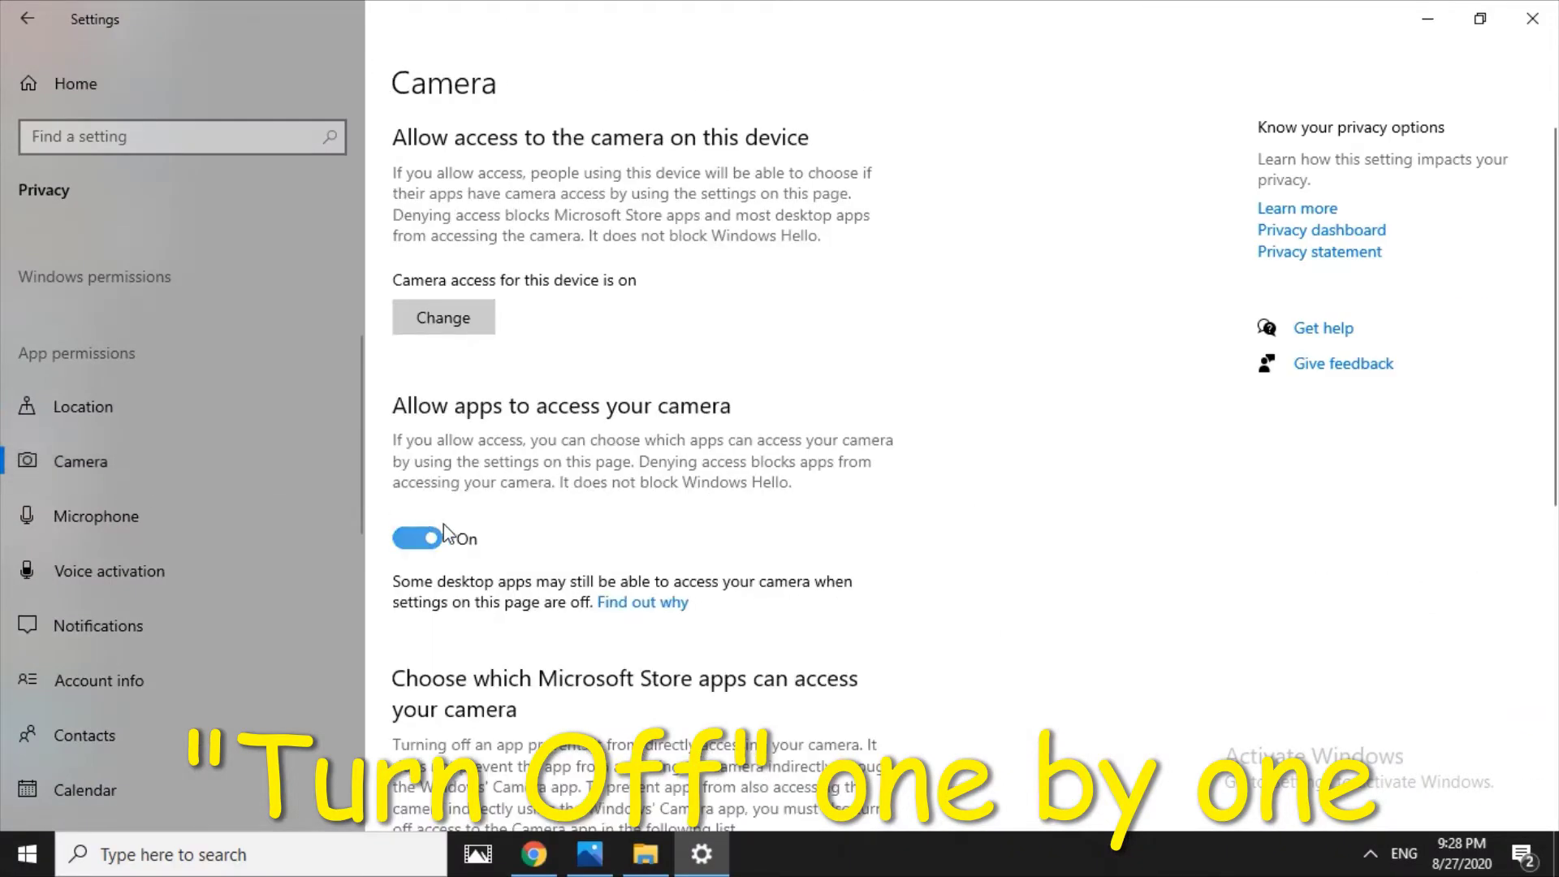
scroll(433, 545, "down", 3)
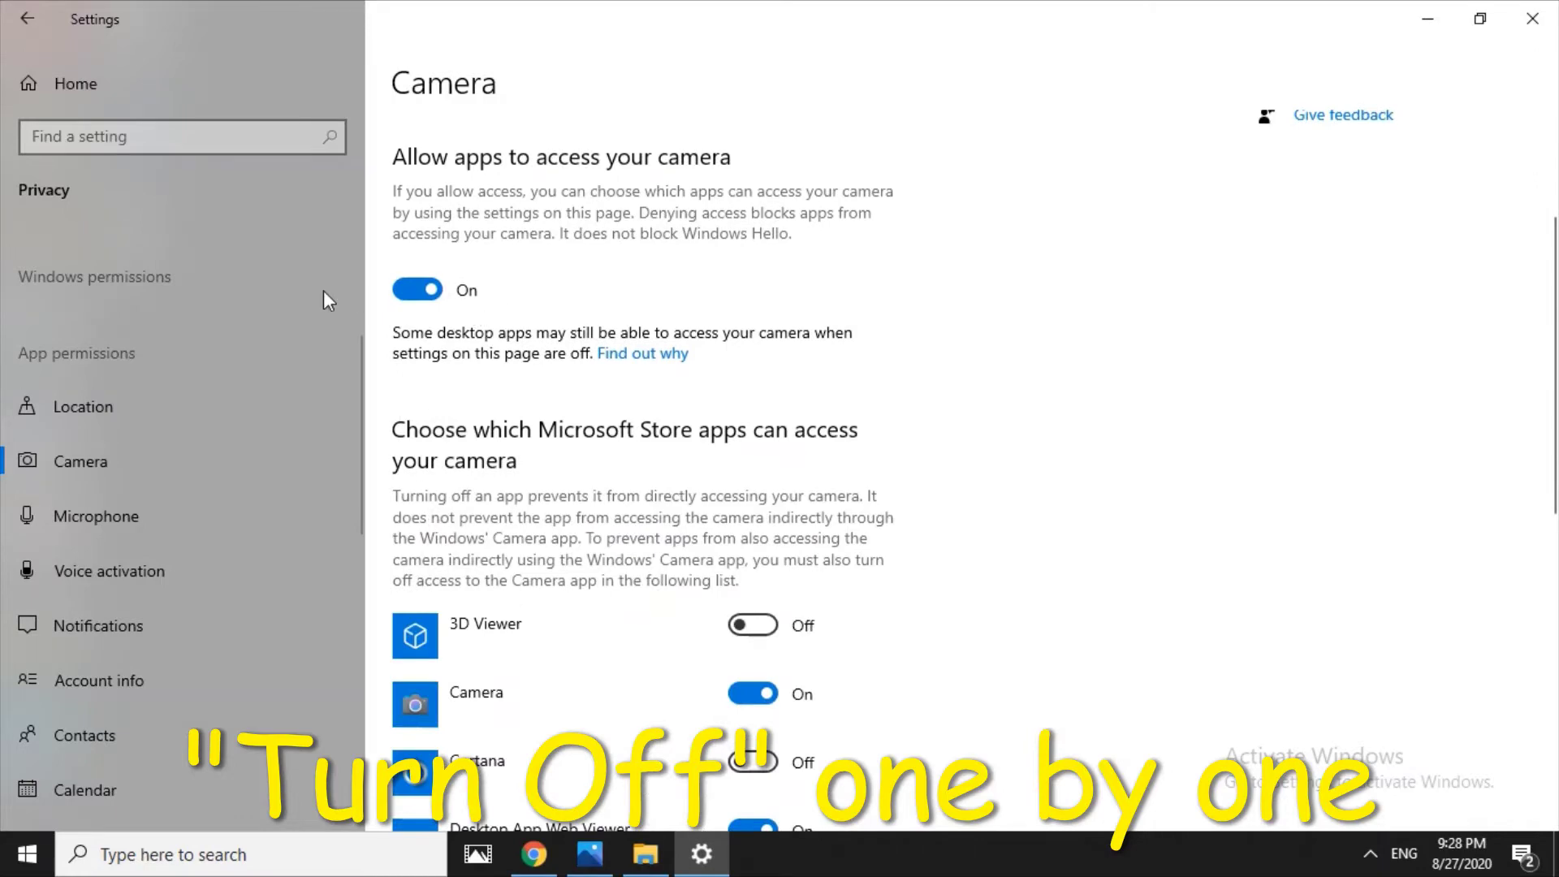
left_click(416, 292)
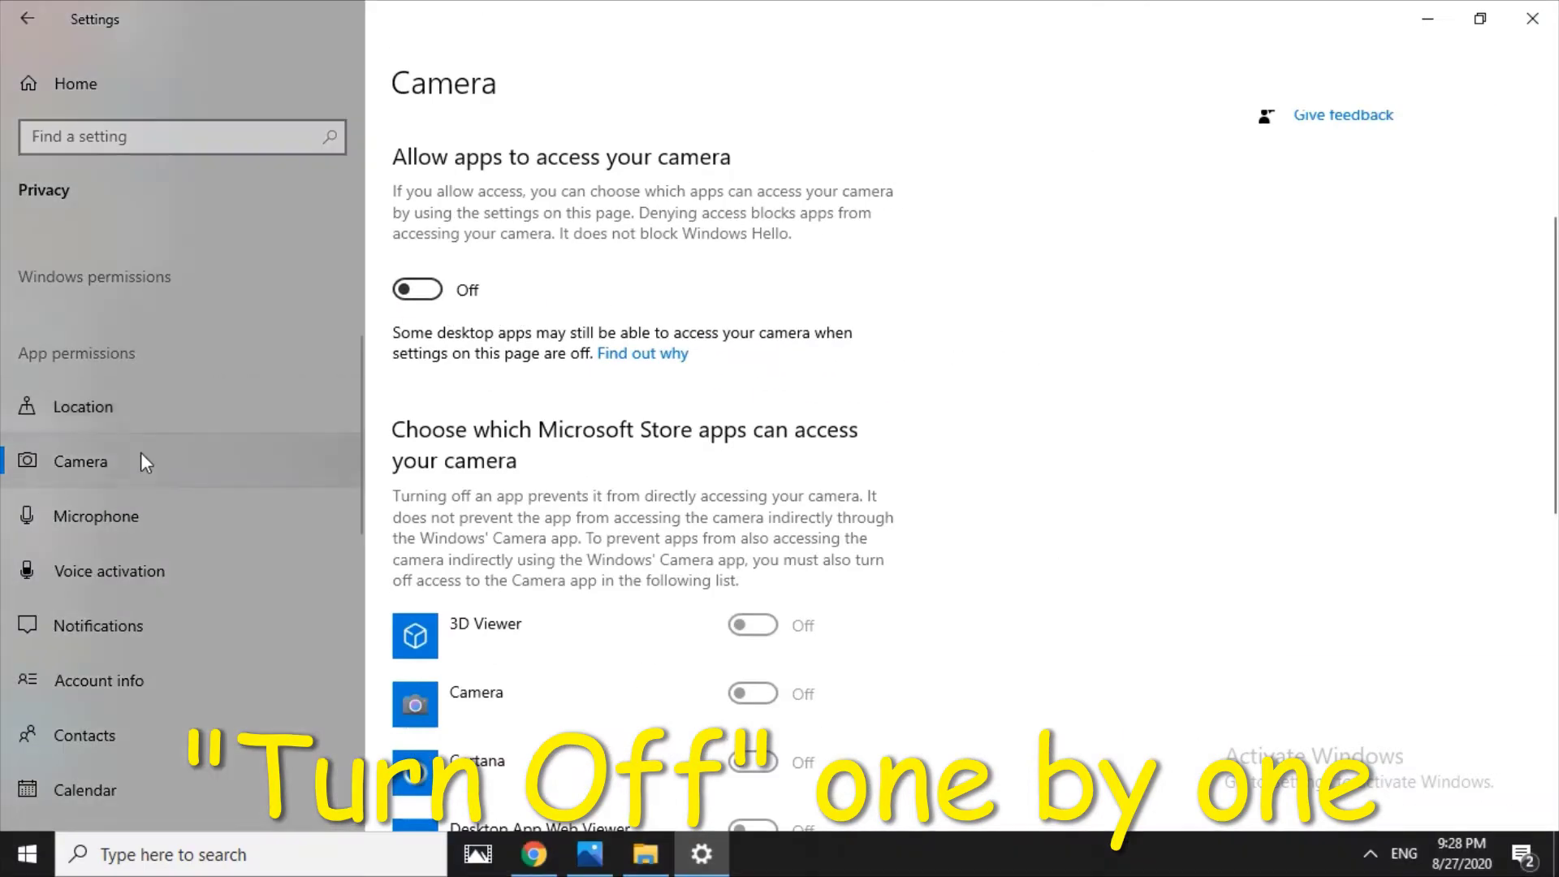
- Review the Microphone privacy settings, including the option that lets apps access the microphone
left_click(120, 427)
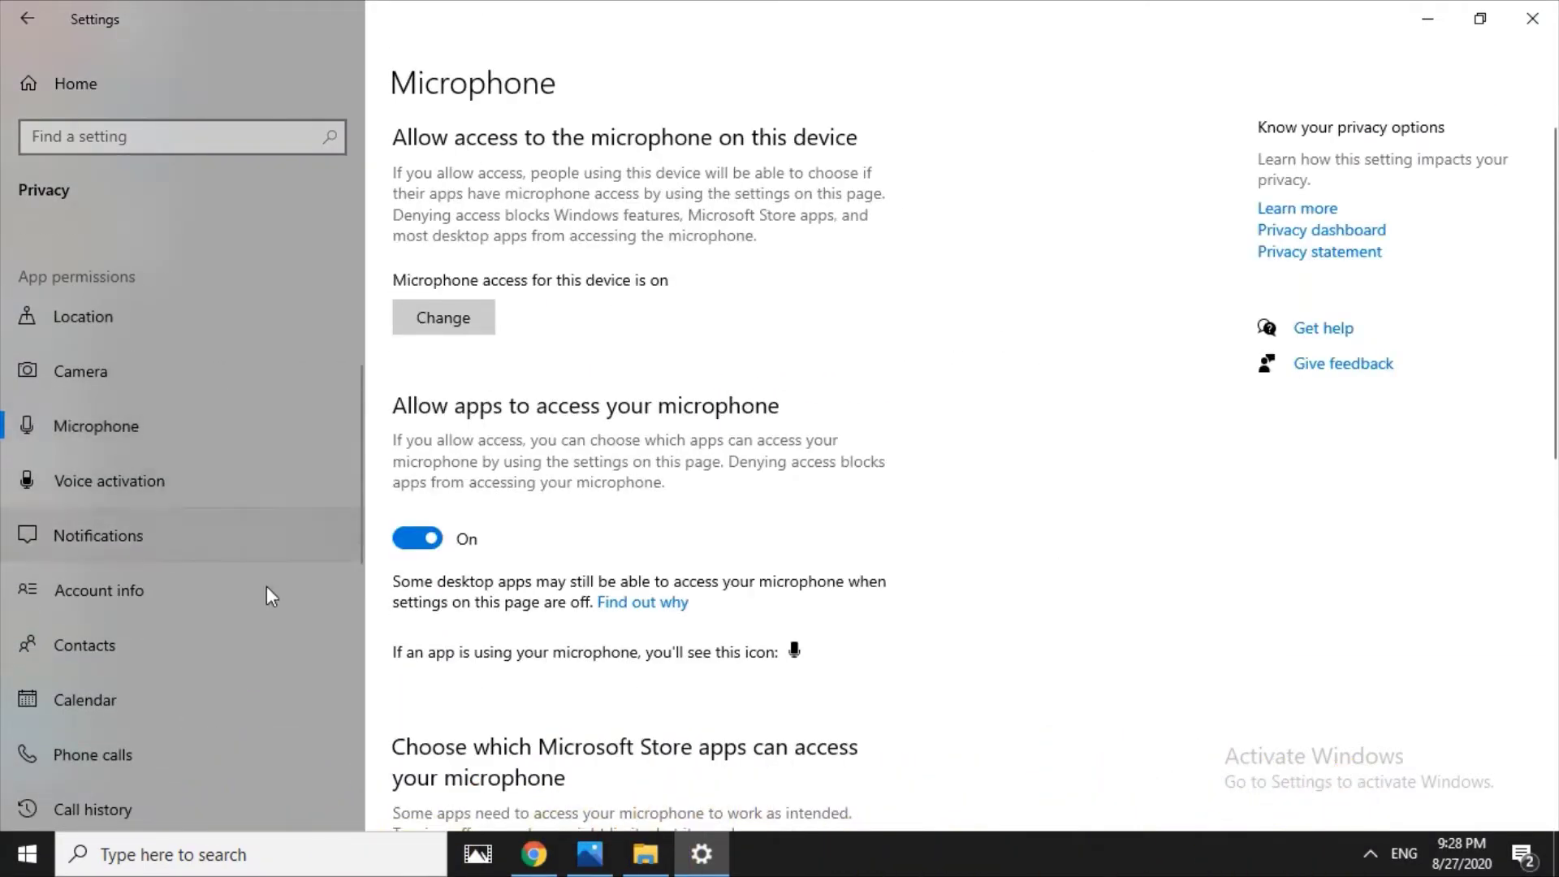
scroll(476, 546, "down", 2)
scroll(125, 406, "down", 2)
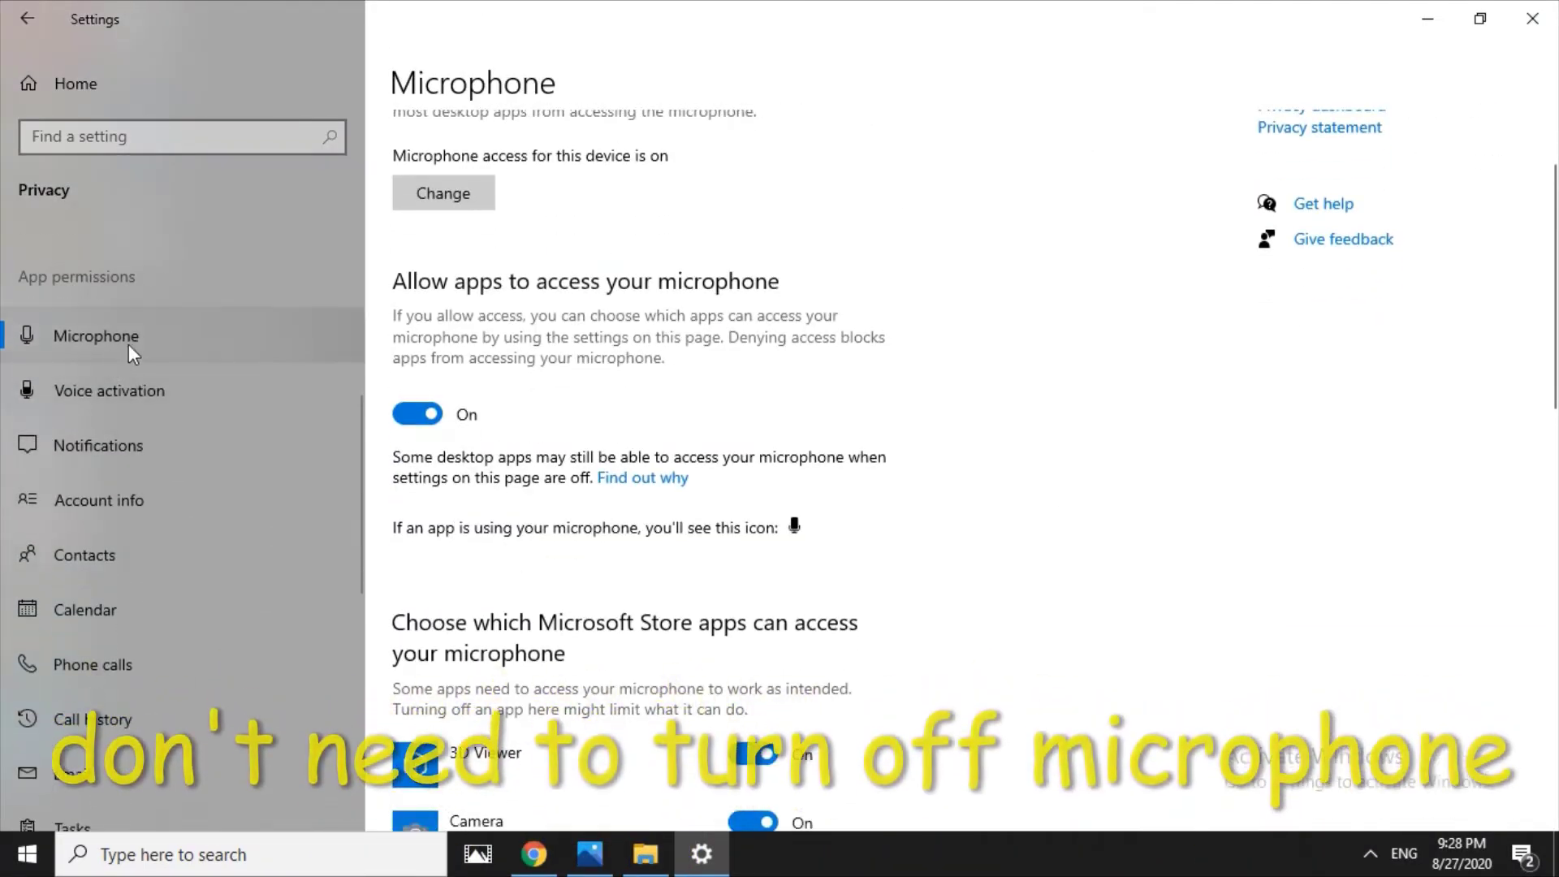
scroll(131, 345, "up", 2)
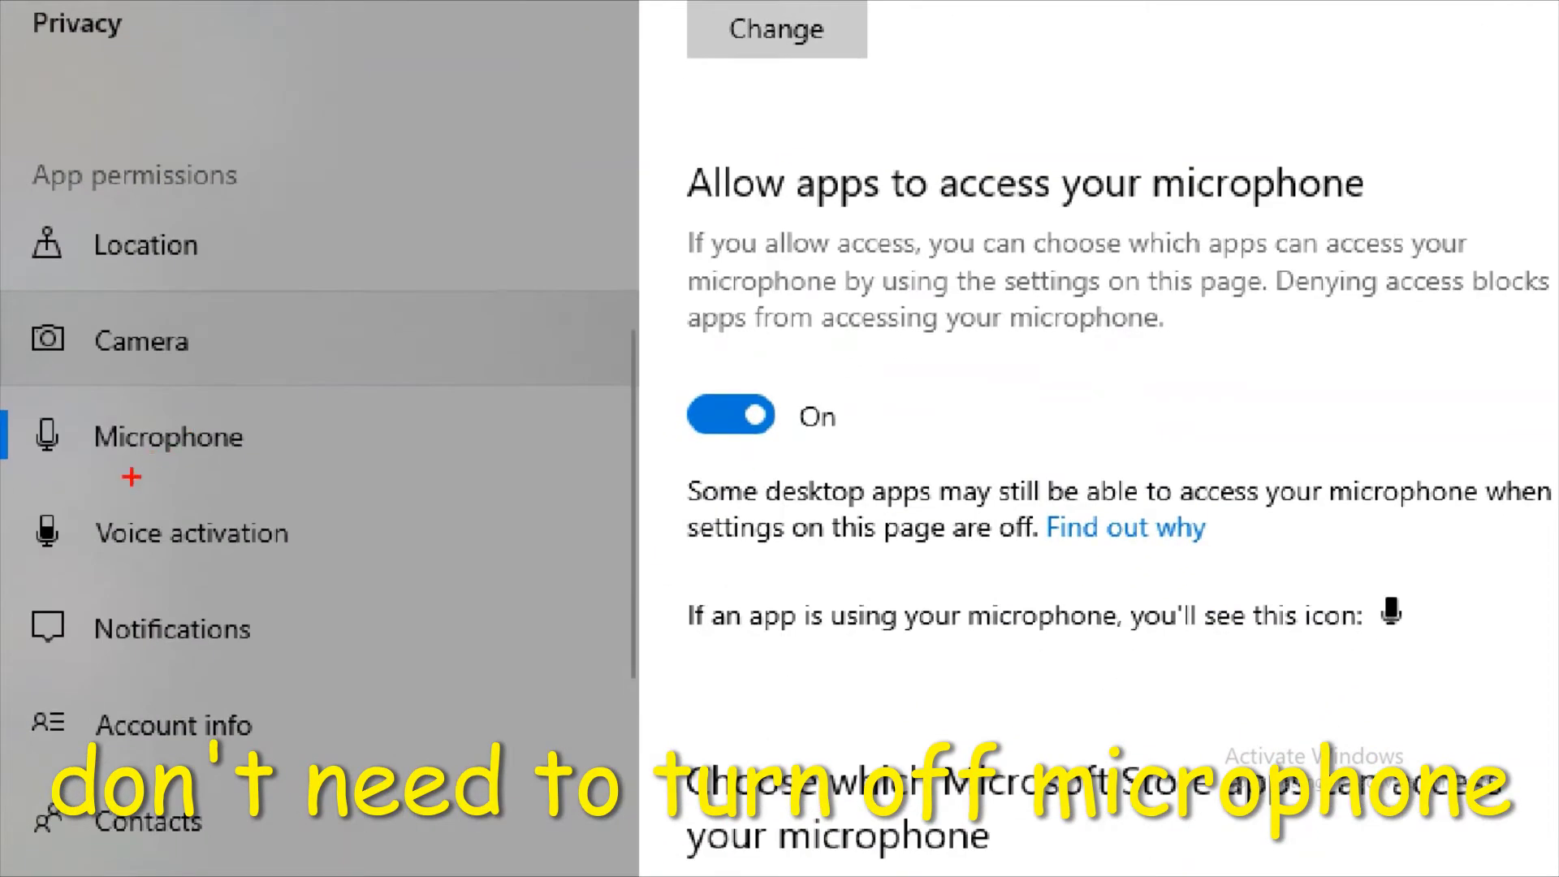
left_click_drag(49, 452, 180, 449)
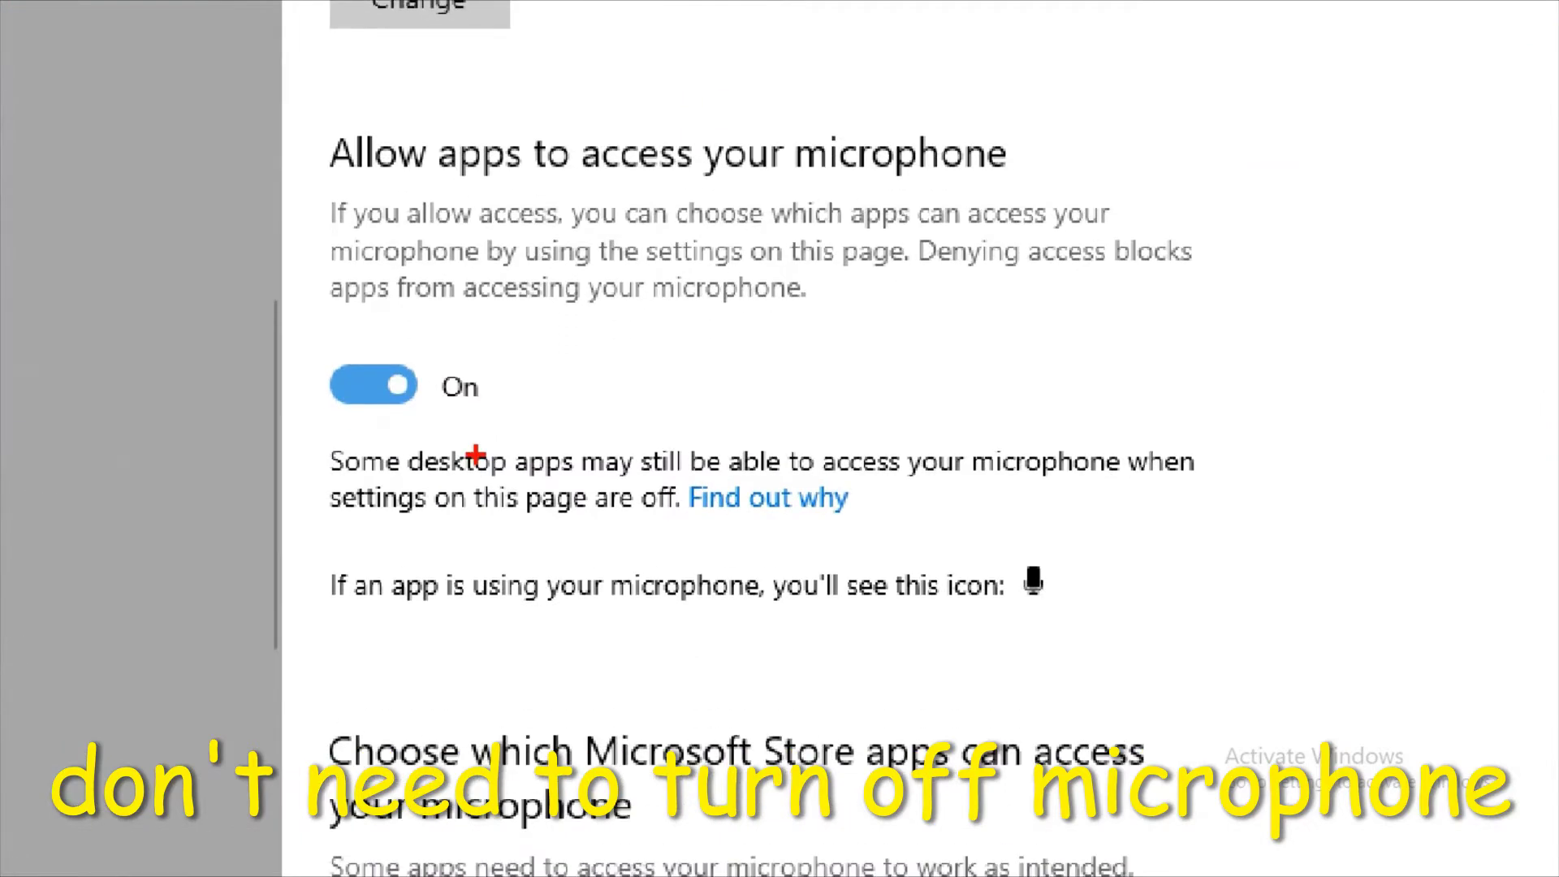
left_click_drag(311, 427, 582, 426)
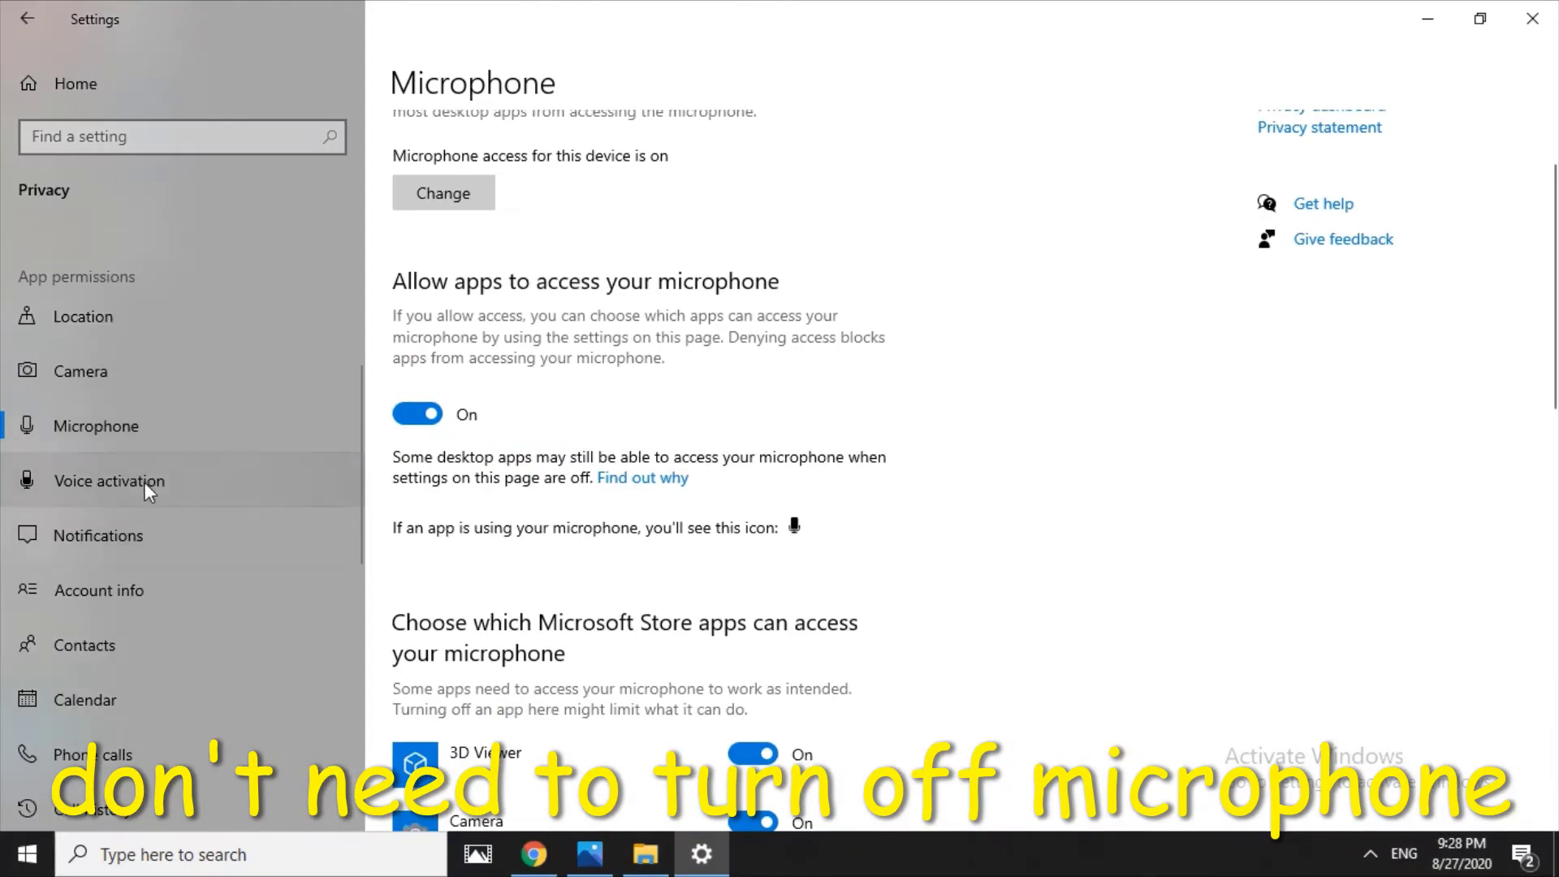
- Turn off permission for apps to use voice activation in the Voice activation privacy settings
scroll(143, 516, "down", 2)
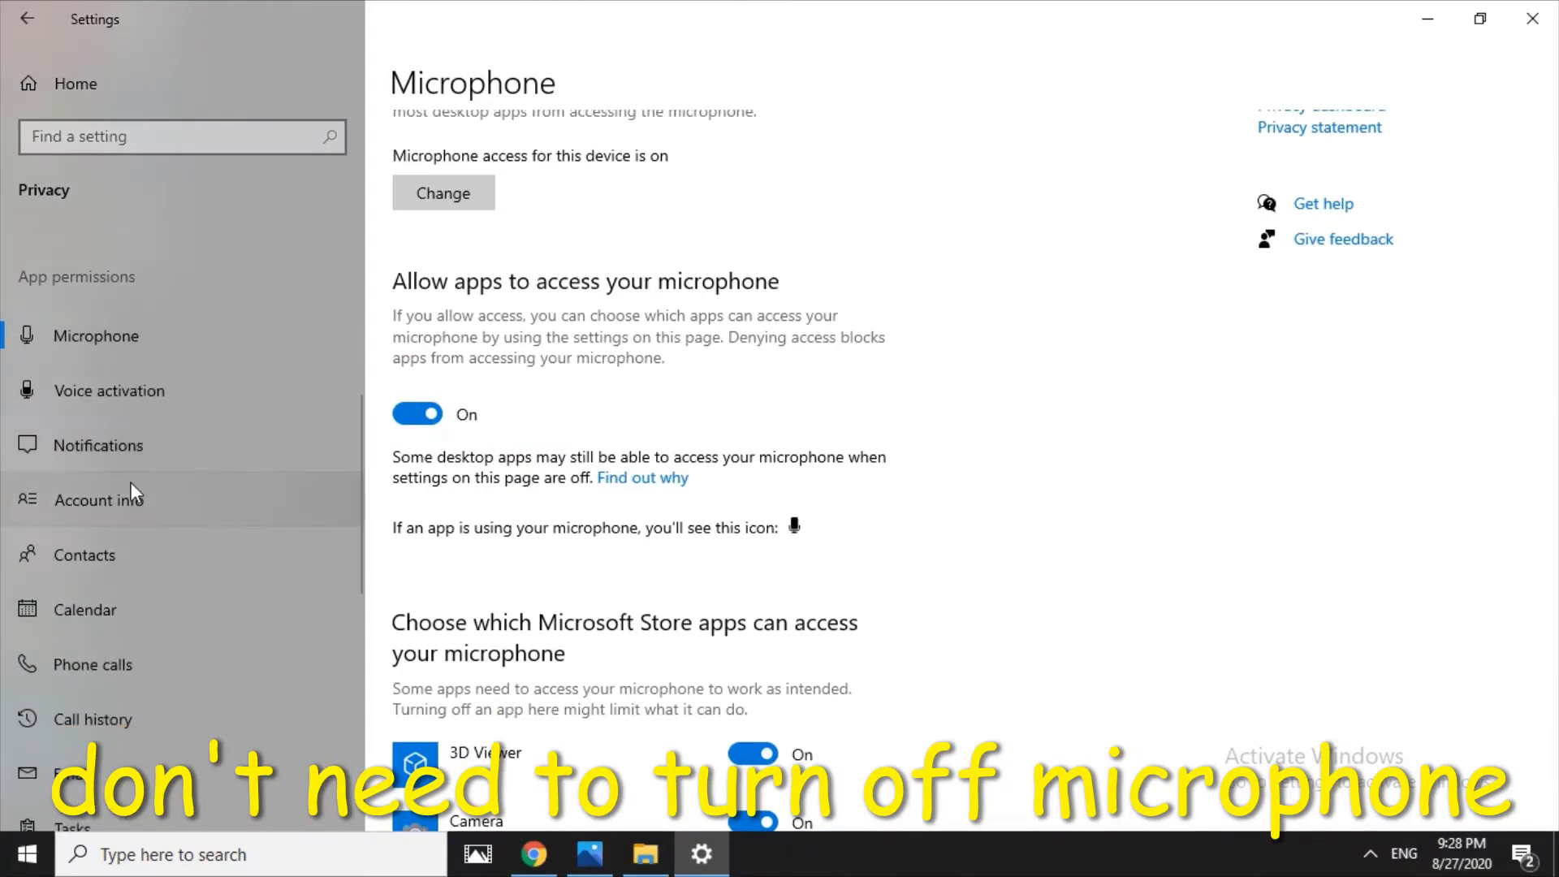
left_click(119, 393)
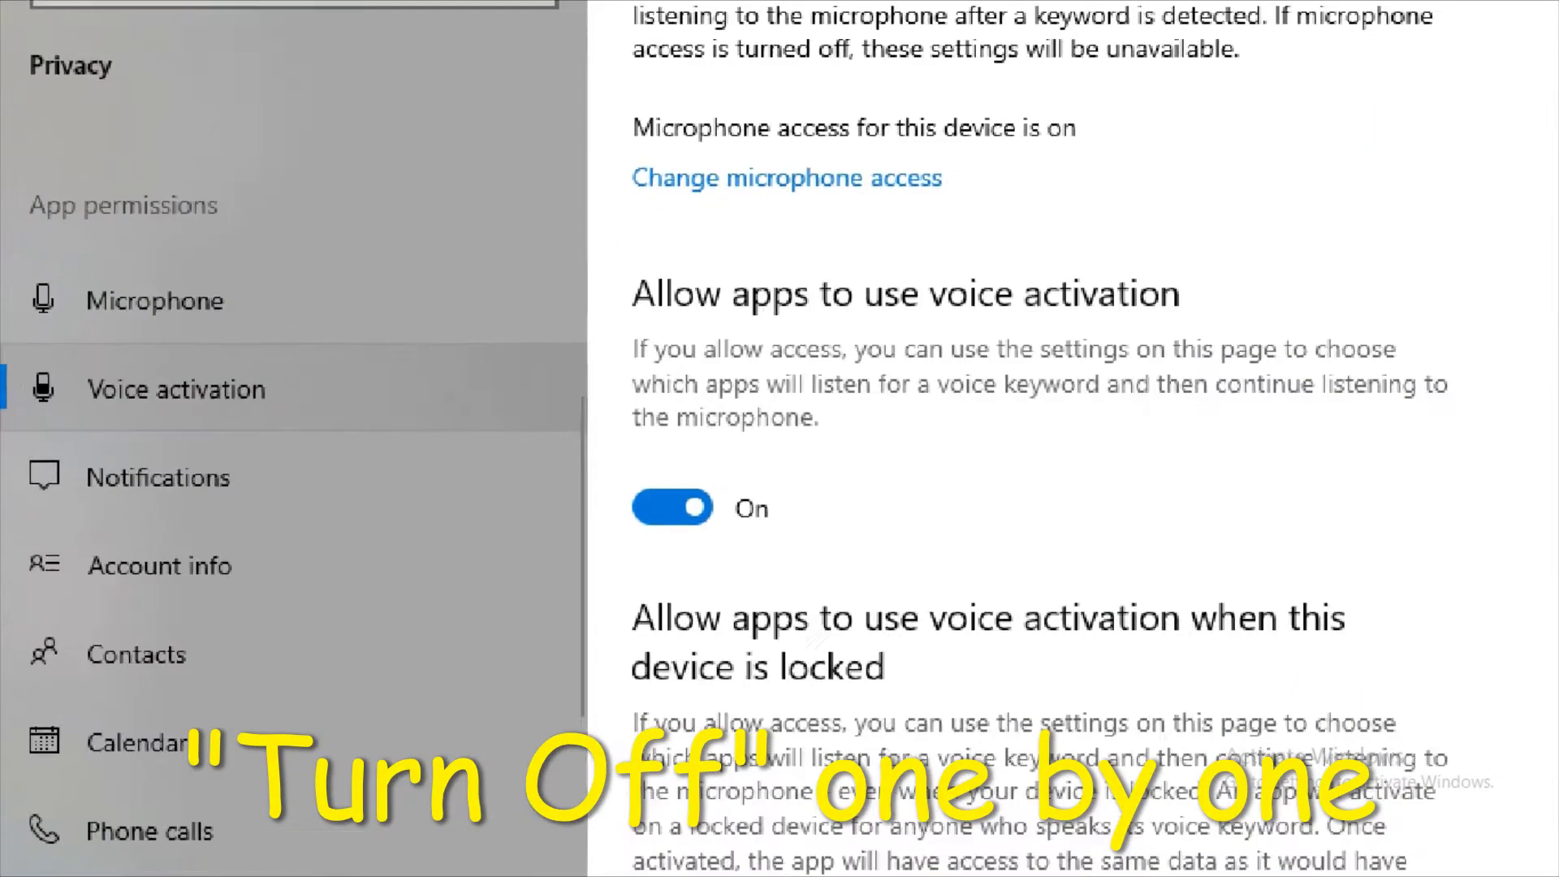
left_click_drag(47, 418, 214, 418)
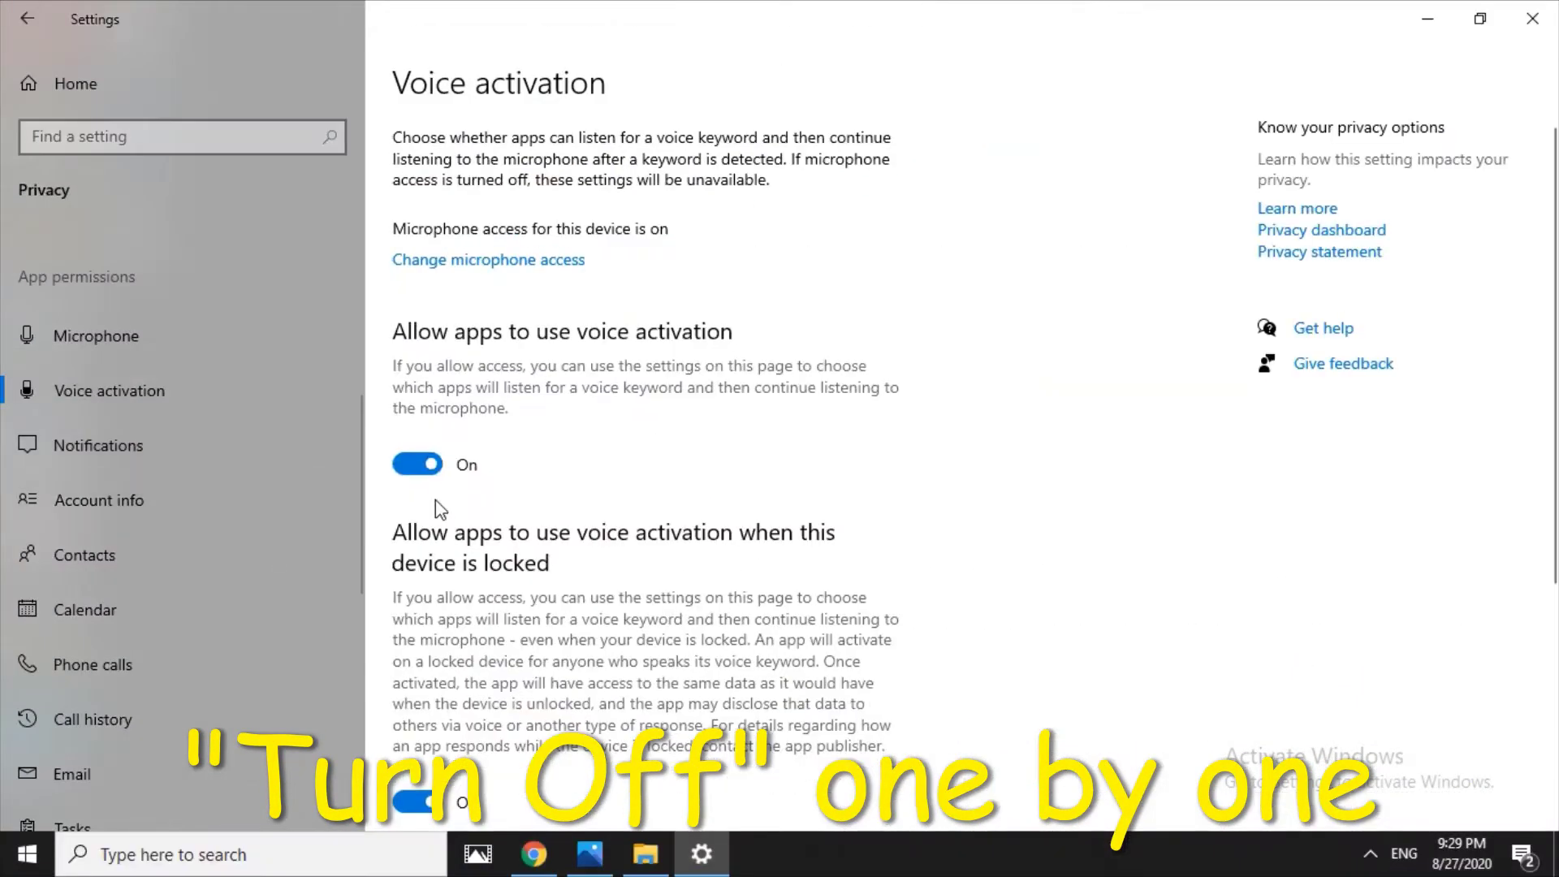
left_click(720, 481)
scroll(420, 536, "down", 3)
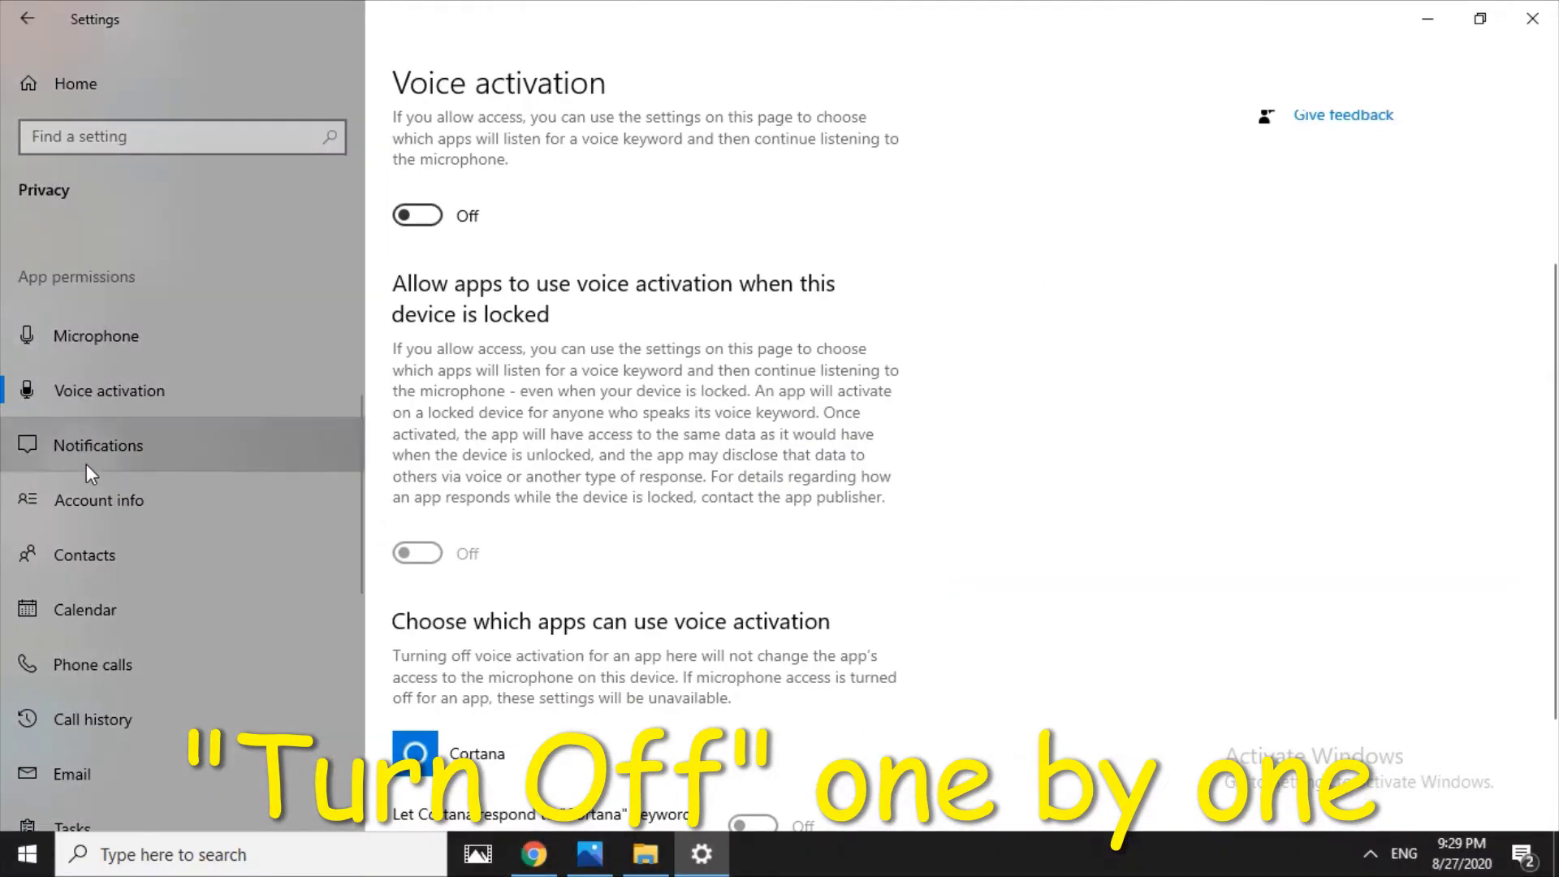
- Turn off app access to notifications and to contacts on their respective privacy pages
left_click(89, 454)
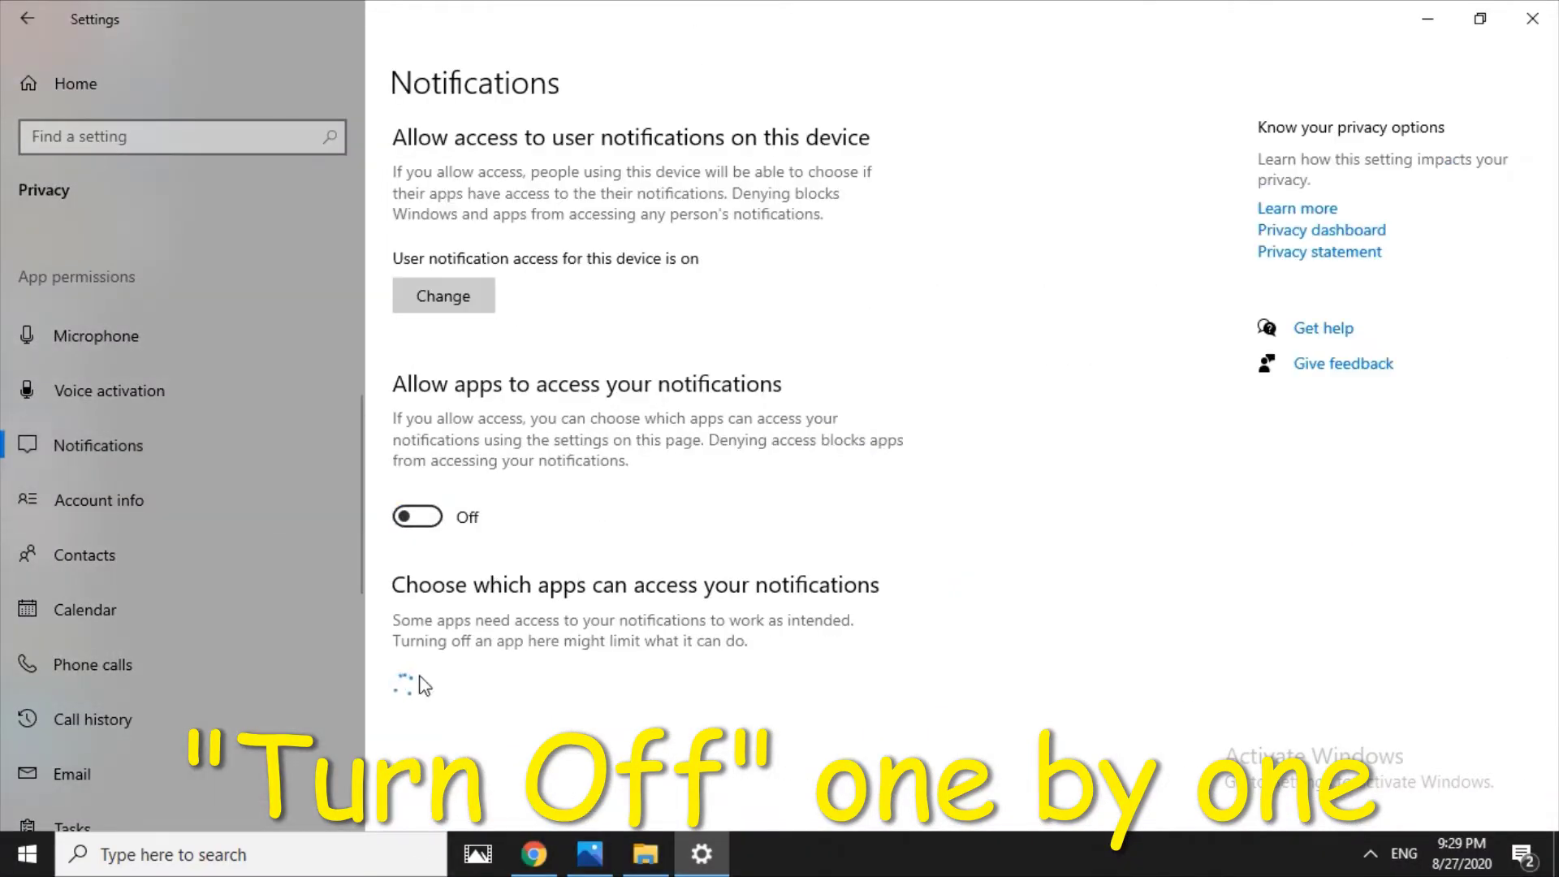
scroll(297, 593, "down", 1)
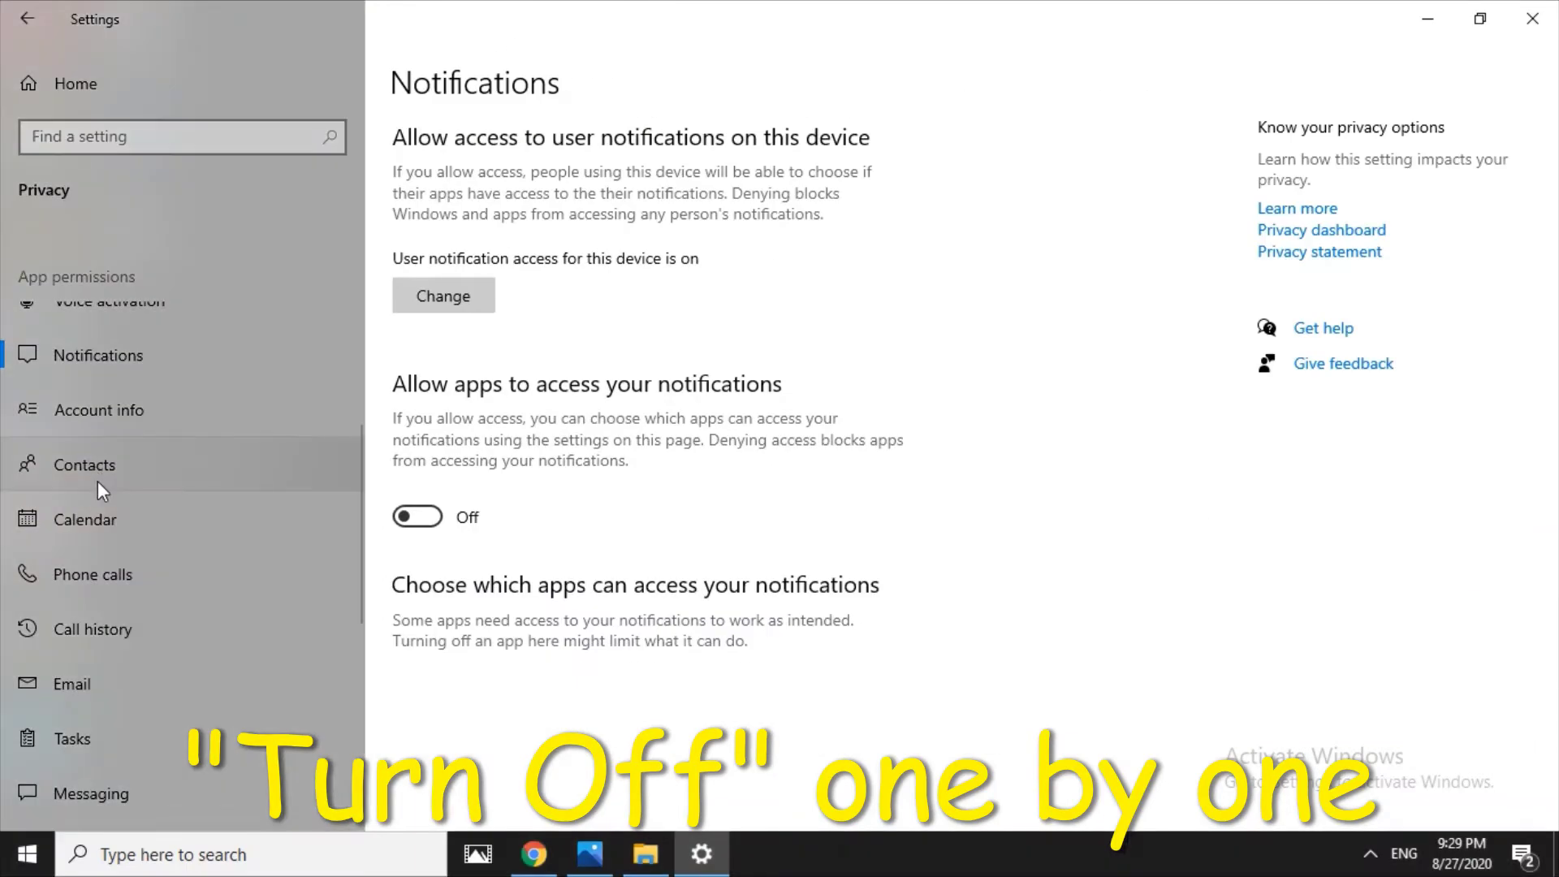
left_click(97, 481)
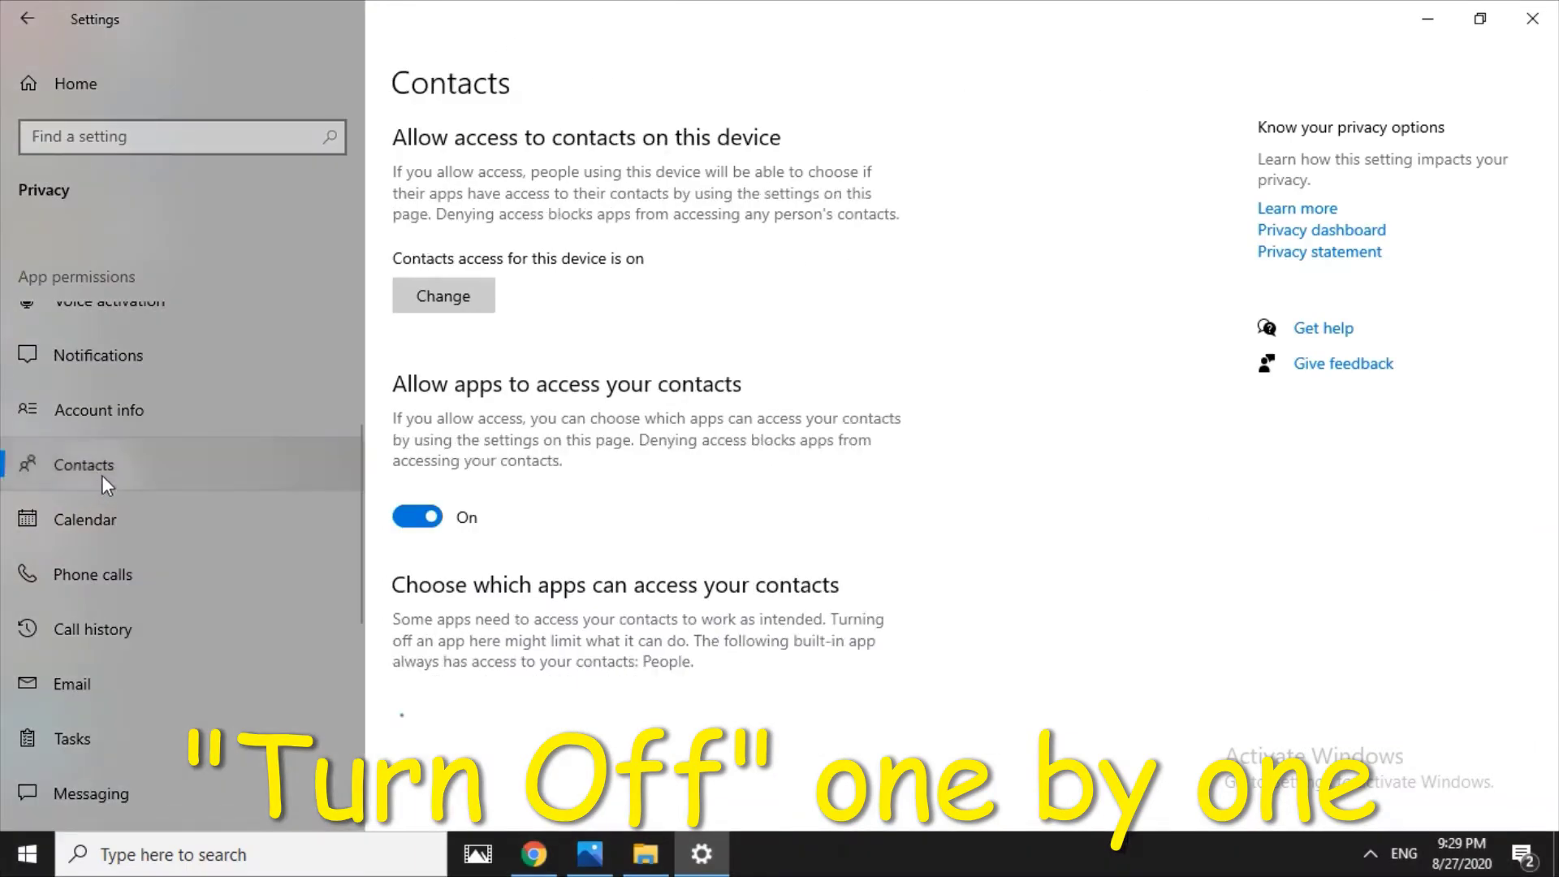
scroll(421, 524, "down", 3)
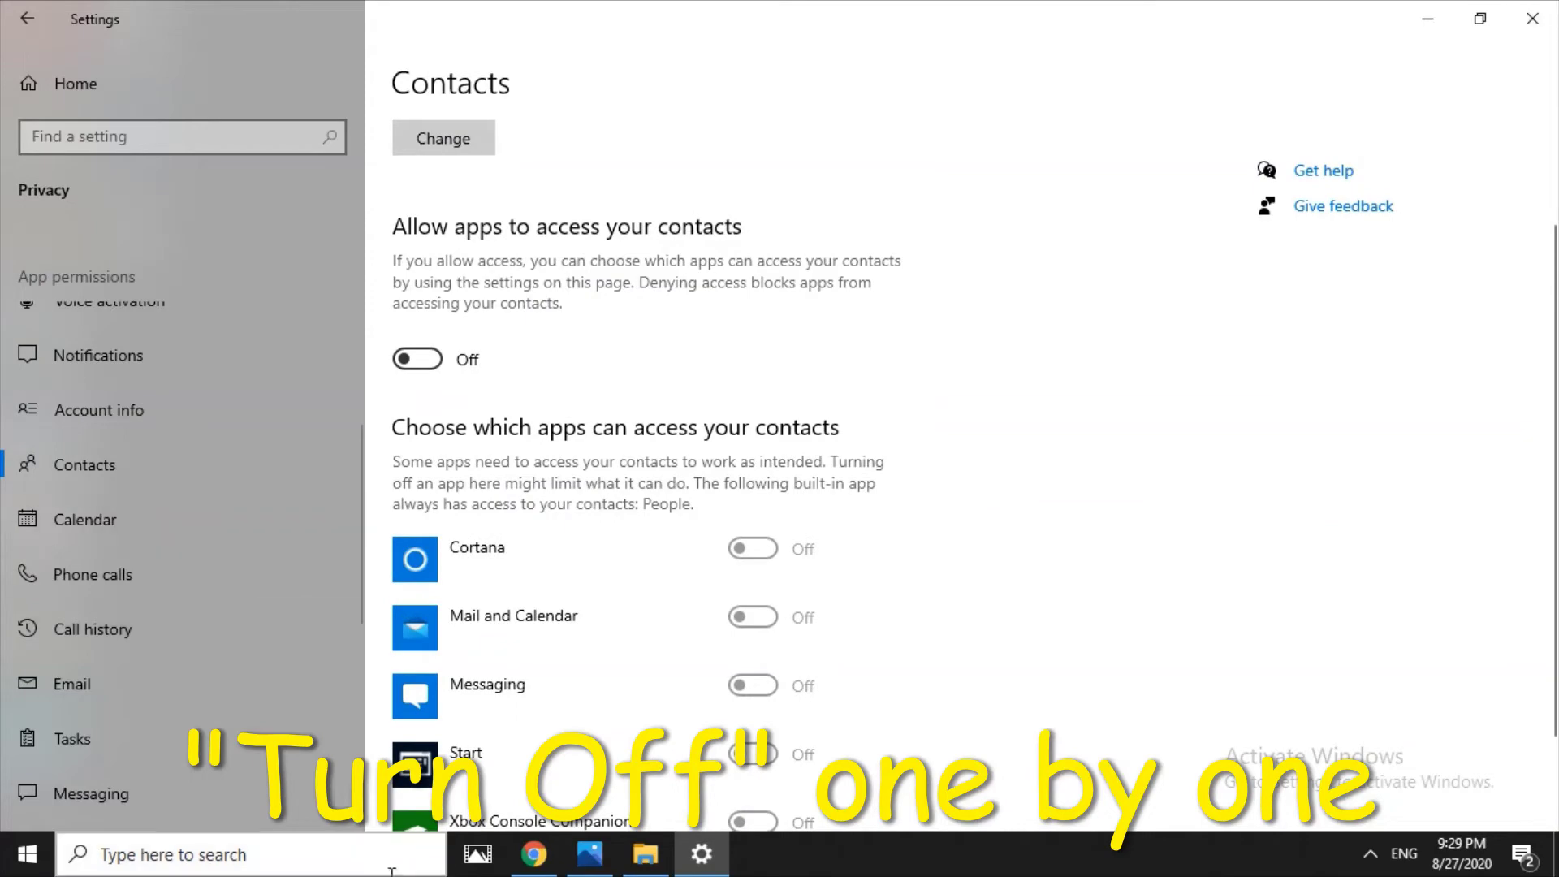
- Turn off permission for apps to access the calendar in the Calendar privacy settings
scroll(198, 557, "down", 3)
scroll(197, 557, "up", 1)
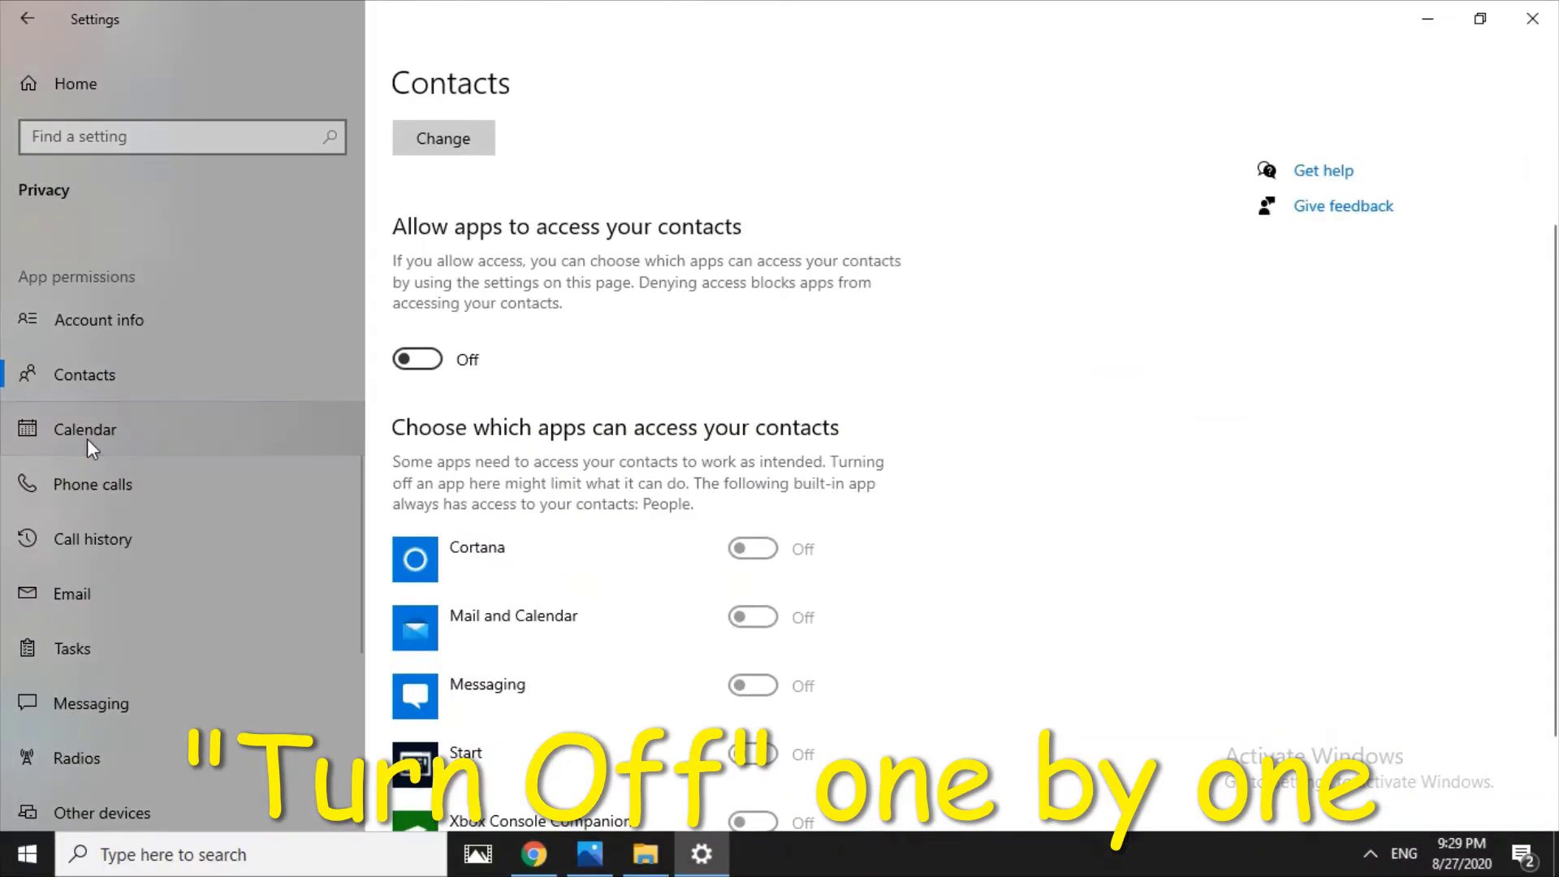
left_click(150, 411)
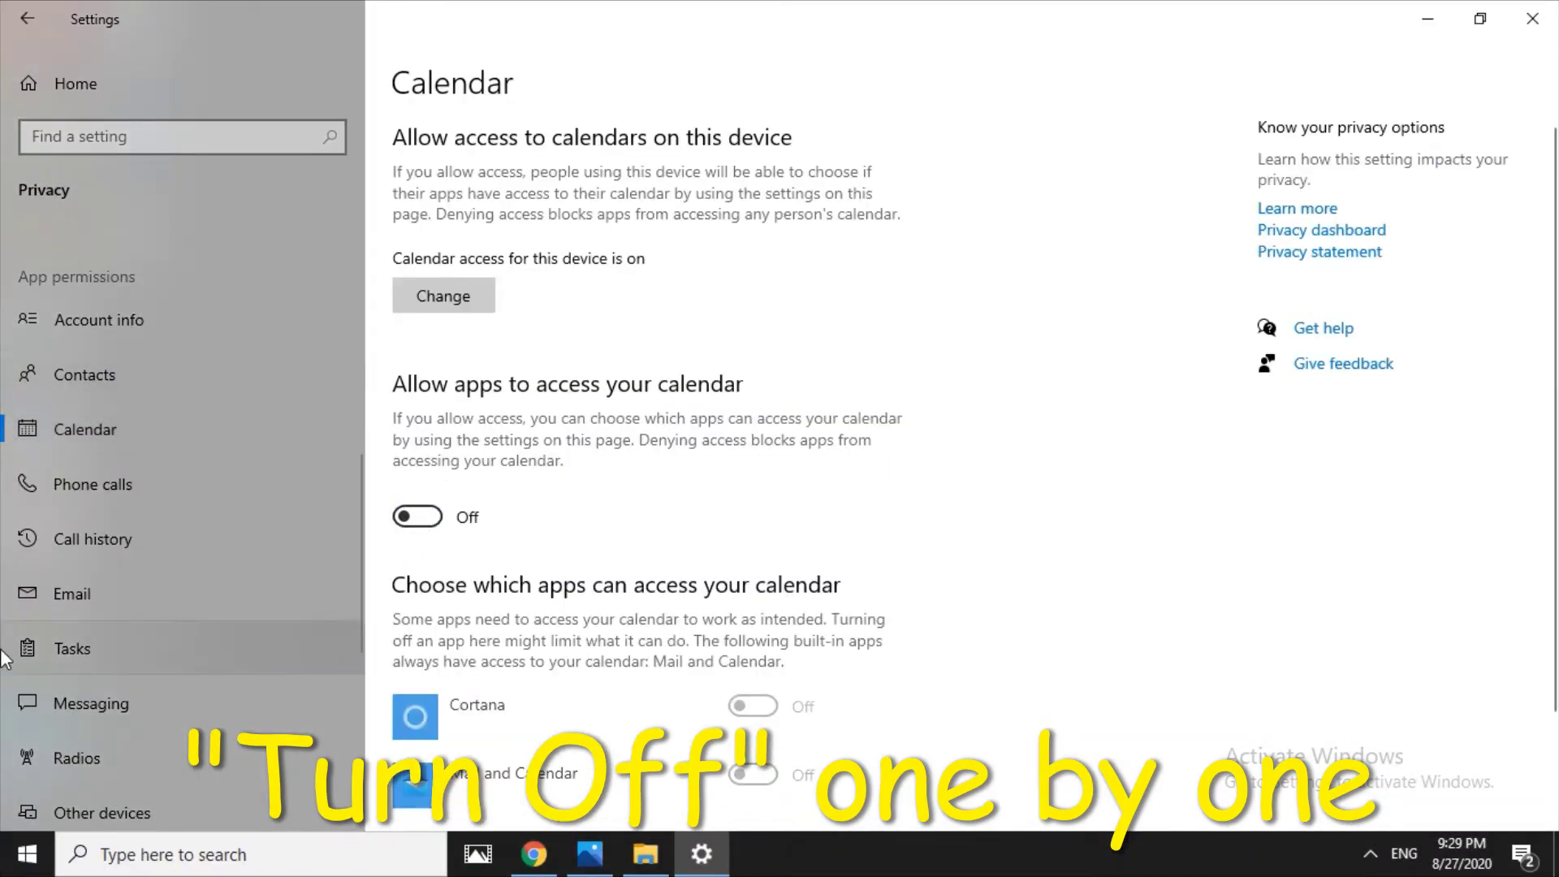
- Turn off permission for apps to make phone calls in the Phone calls privacy settings
scroll(52, 617, "down", 1)
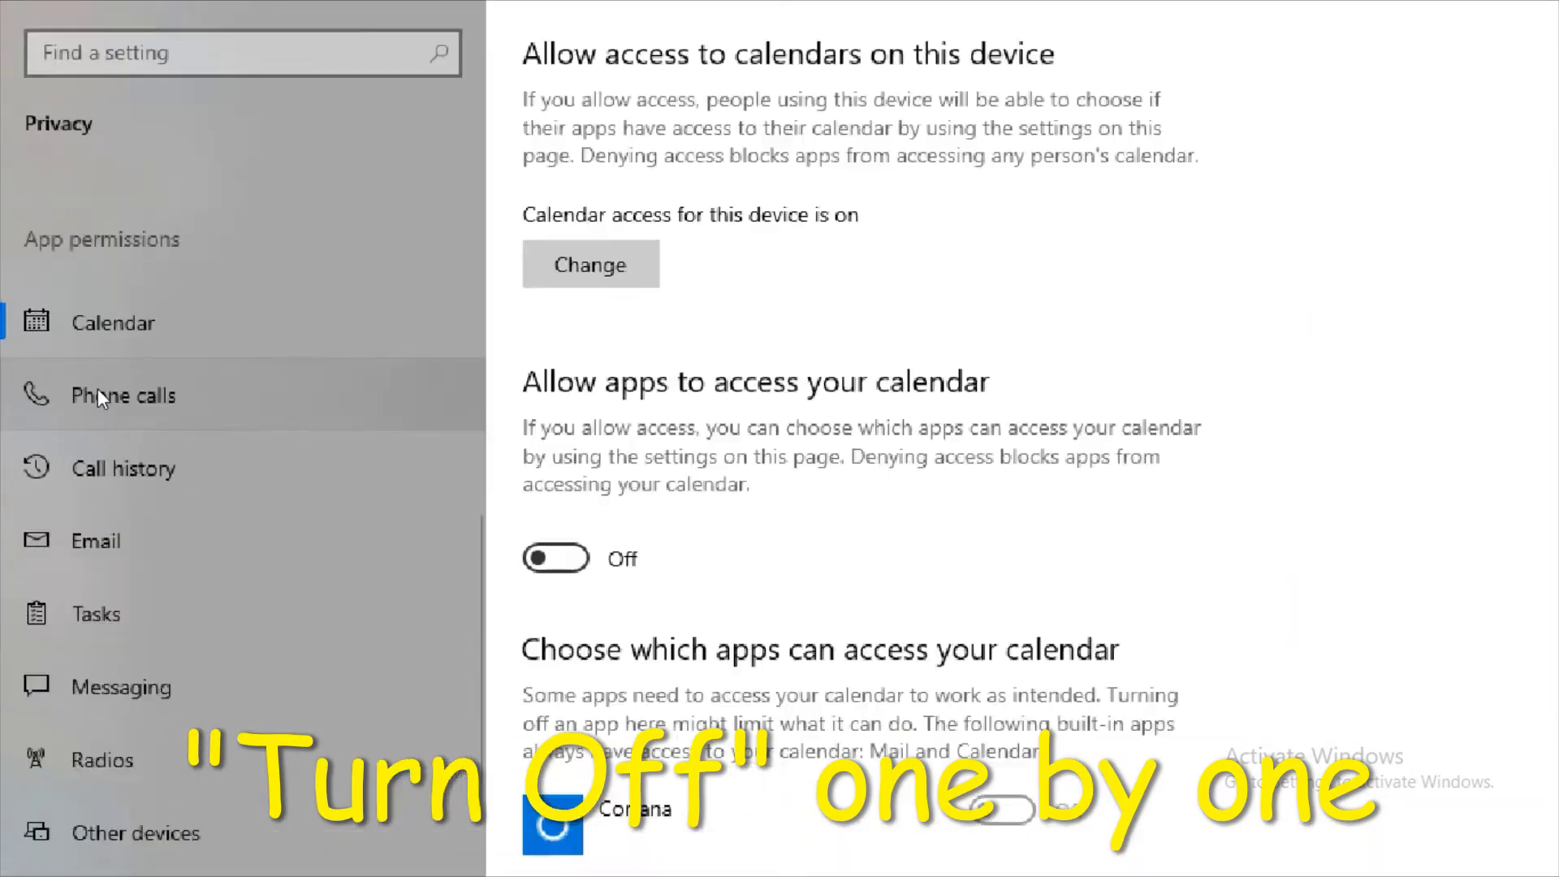
left_click_drag(30, 428, 110, 422)
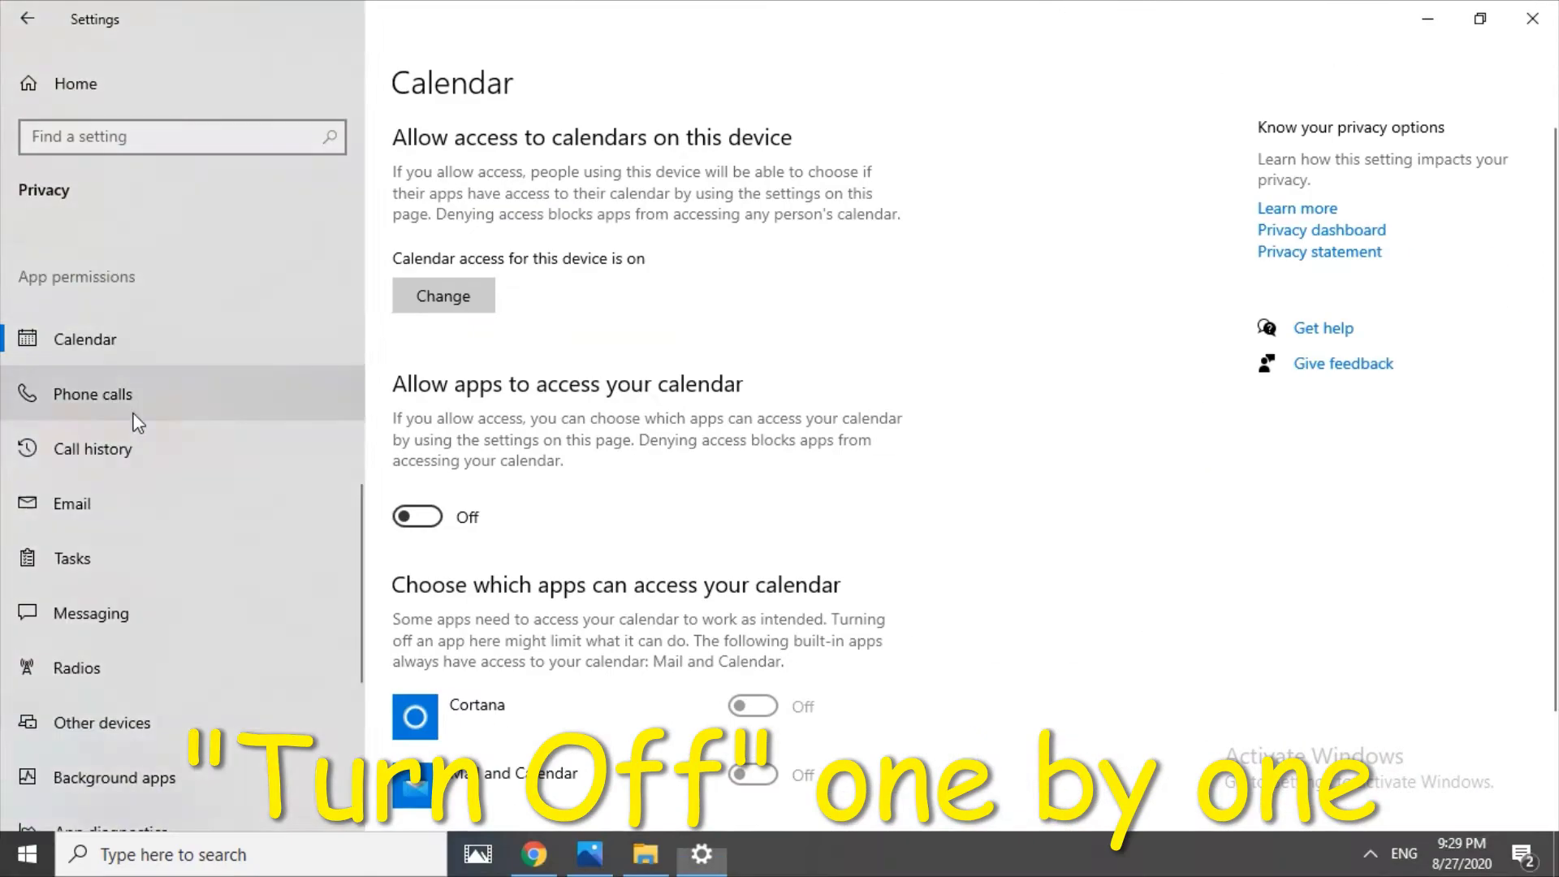
left_click(186, 380)
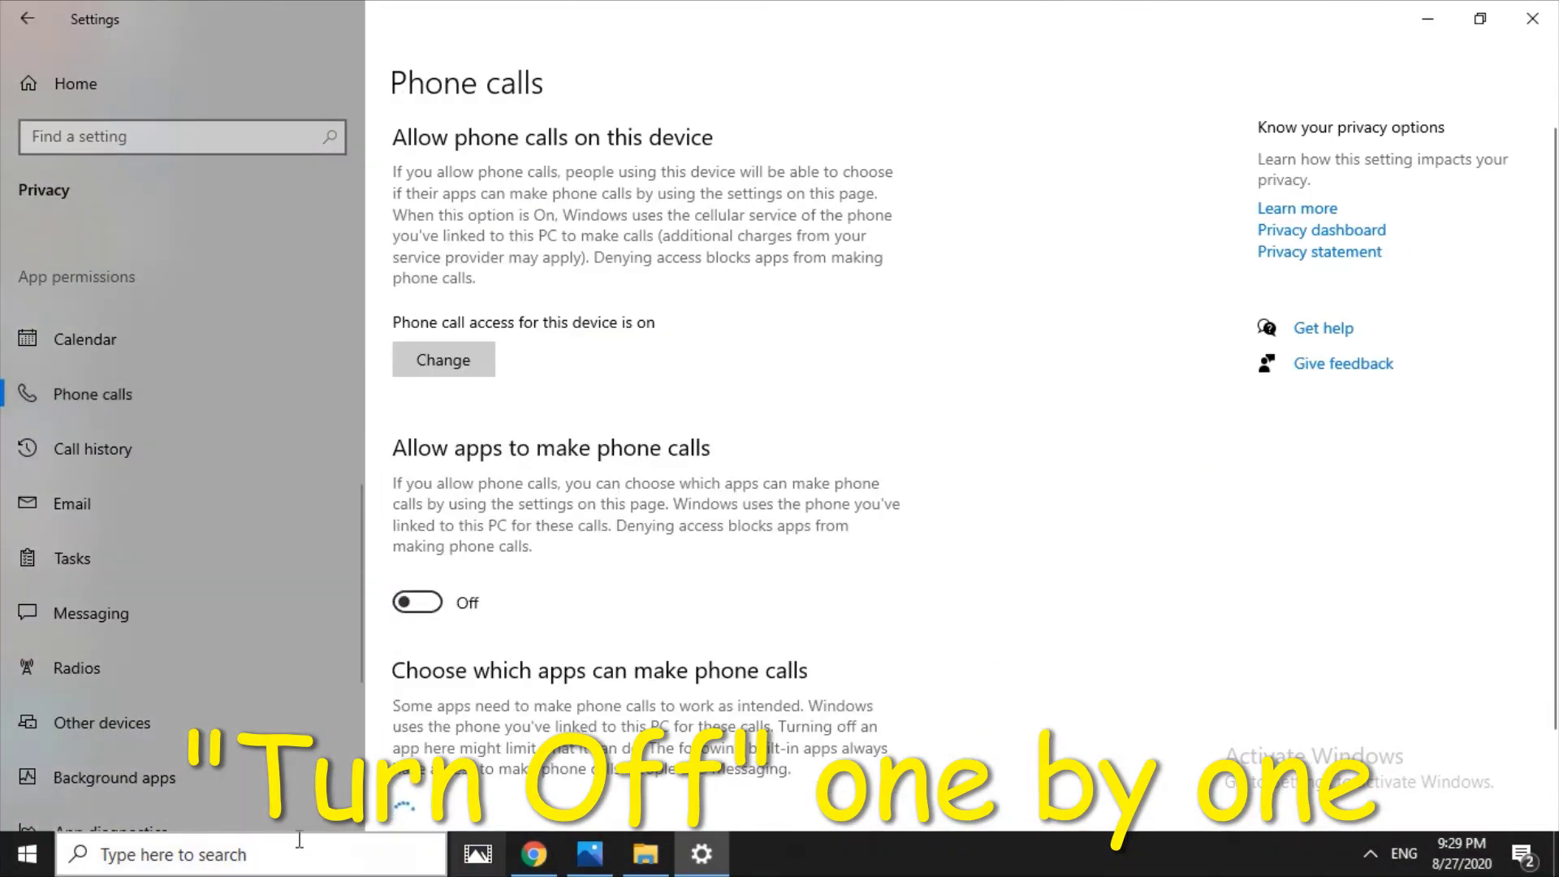
scroll(468, 644, "down", 1)
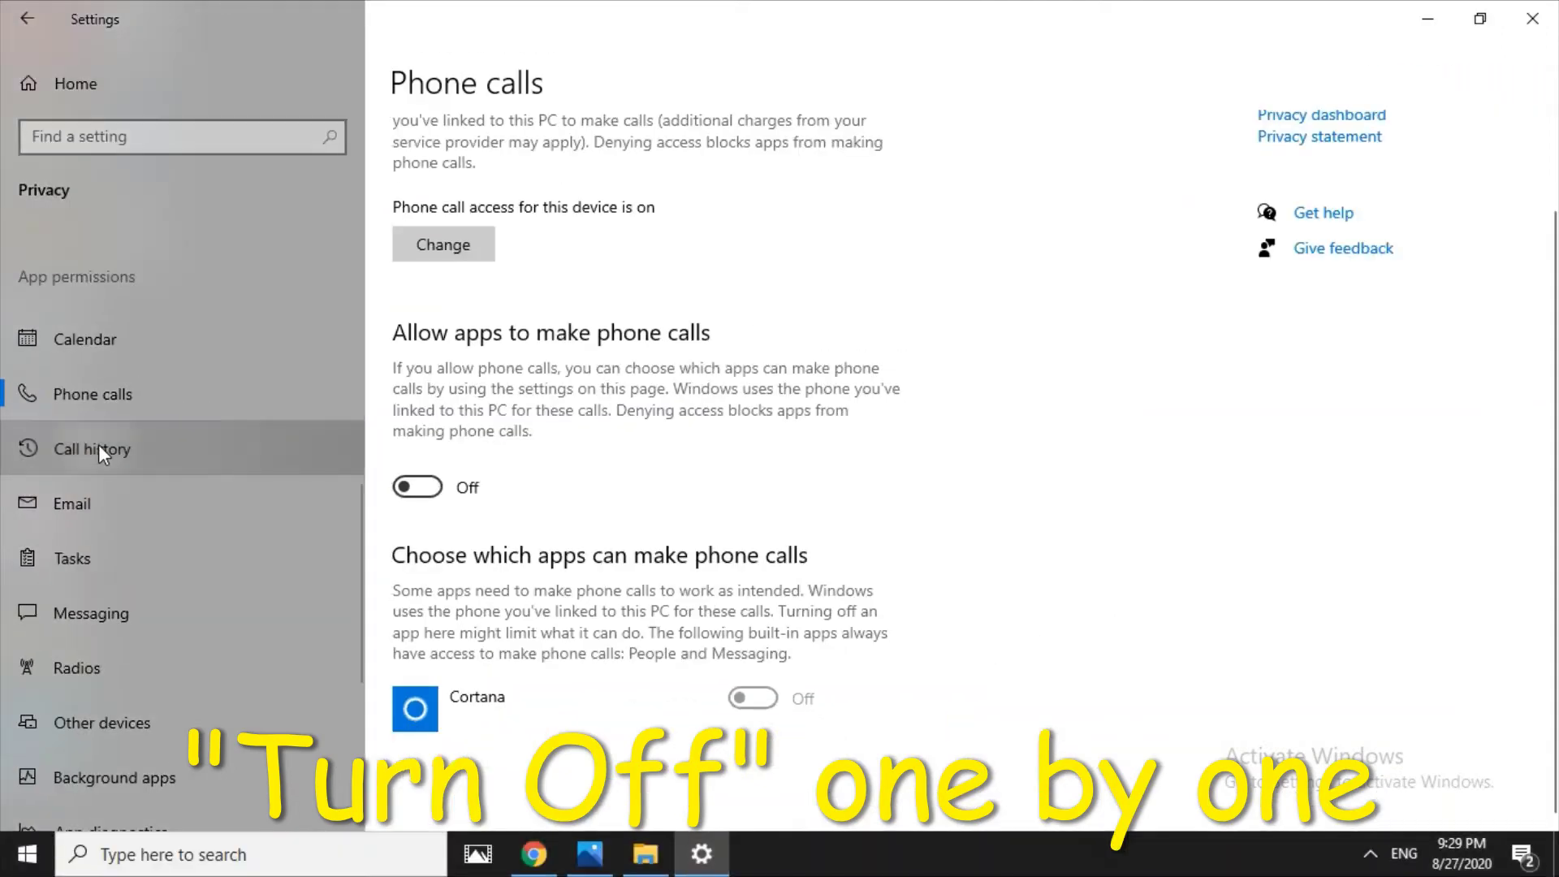
- Turn off app access to call history and to email on their respective privacy pages
left_click(155, 437)
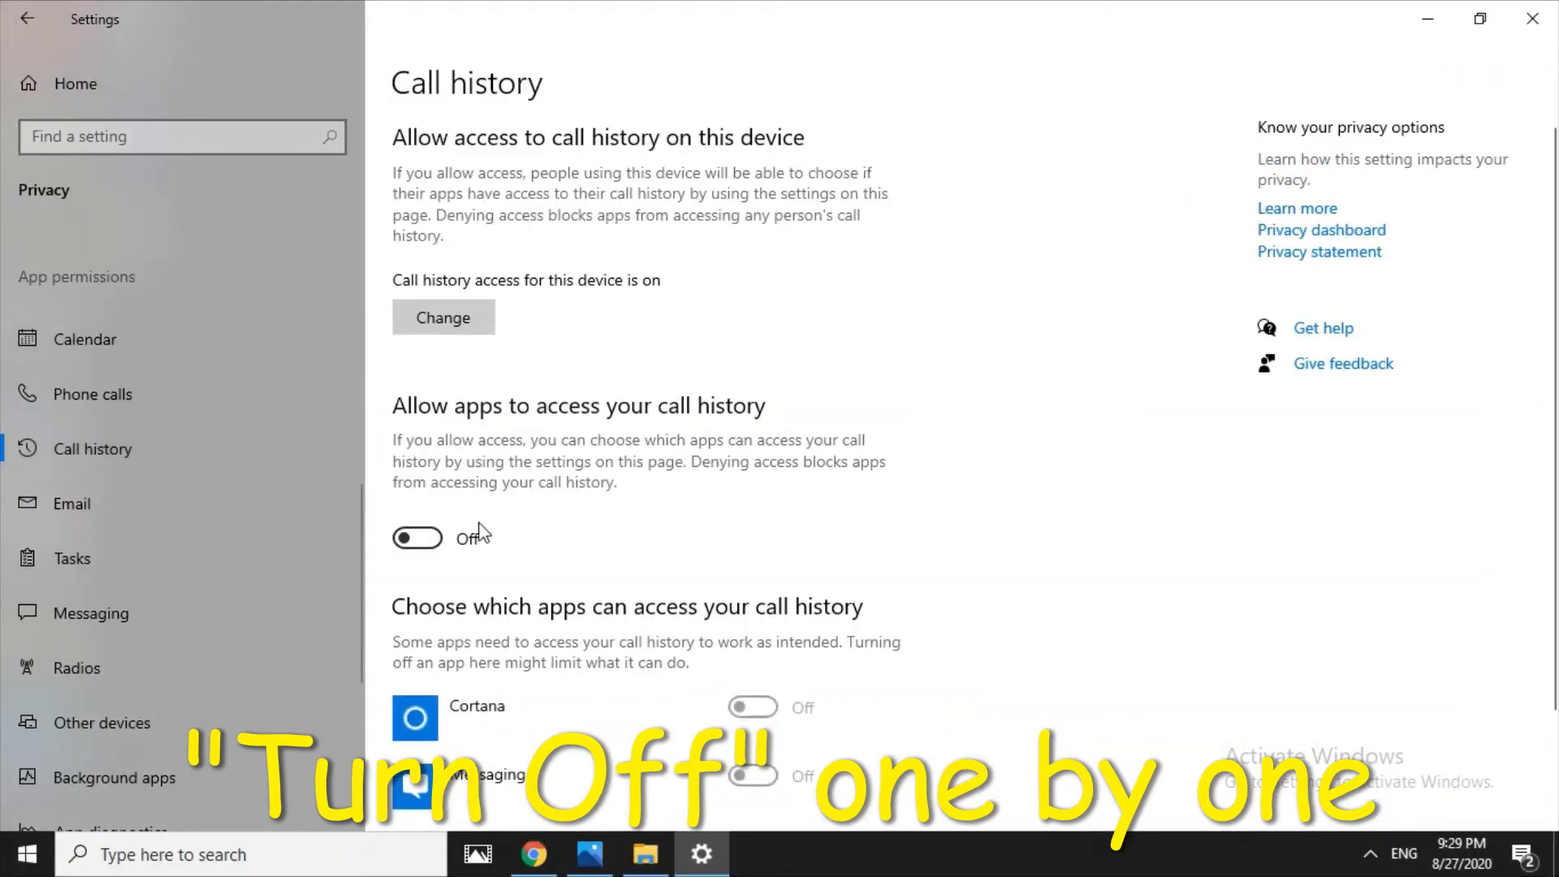
scroll(462, 339, "down", 2)
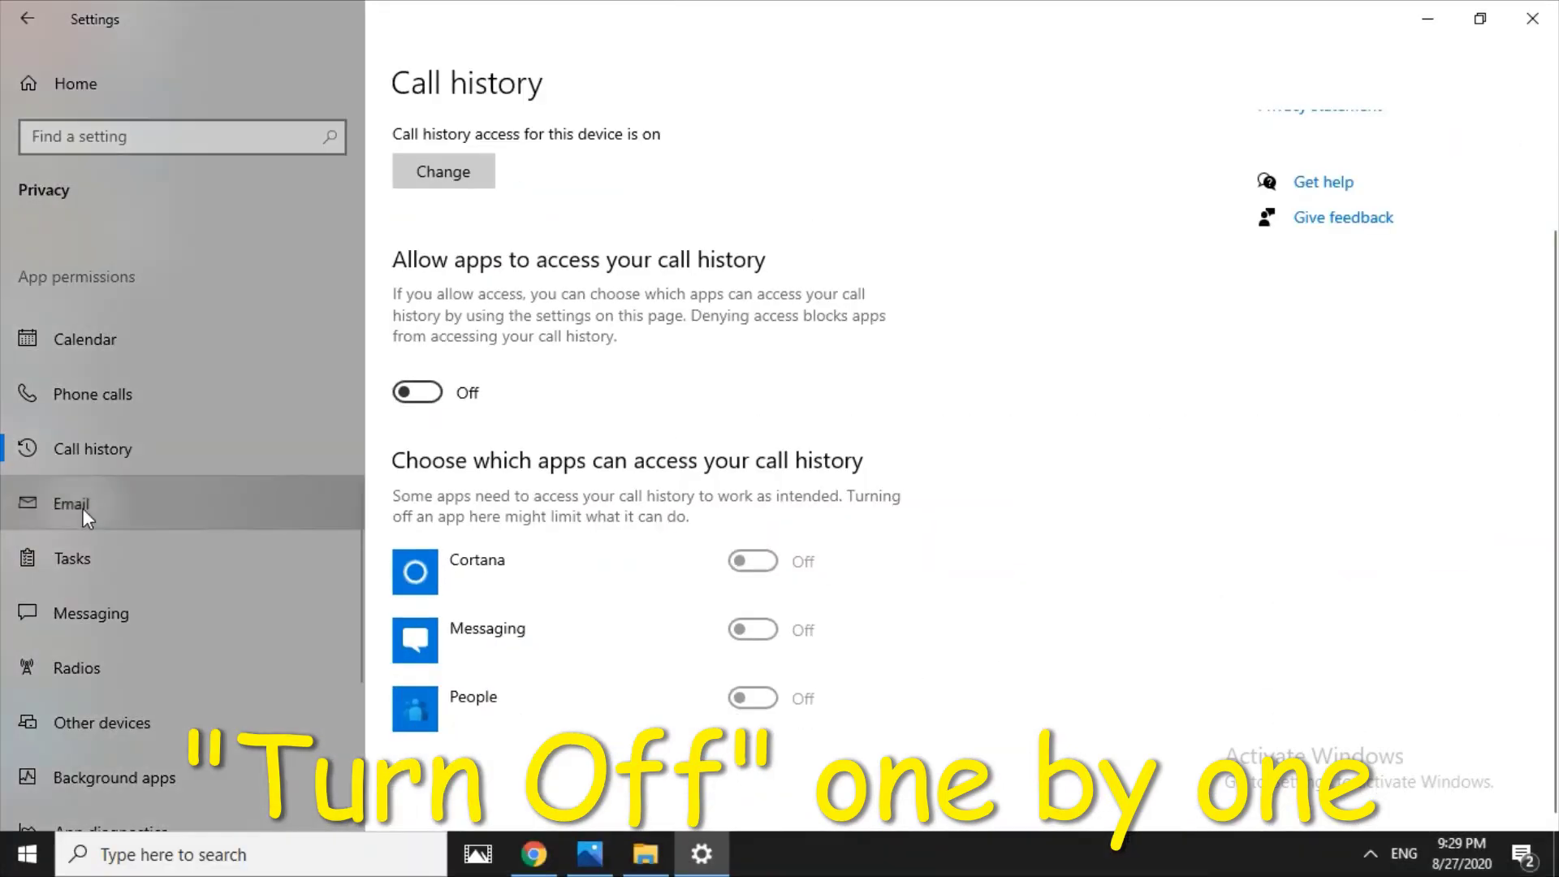
left_click(145, 507)
left_click(408, 523)
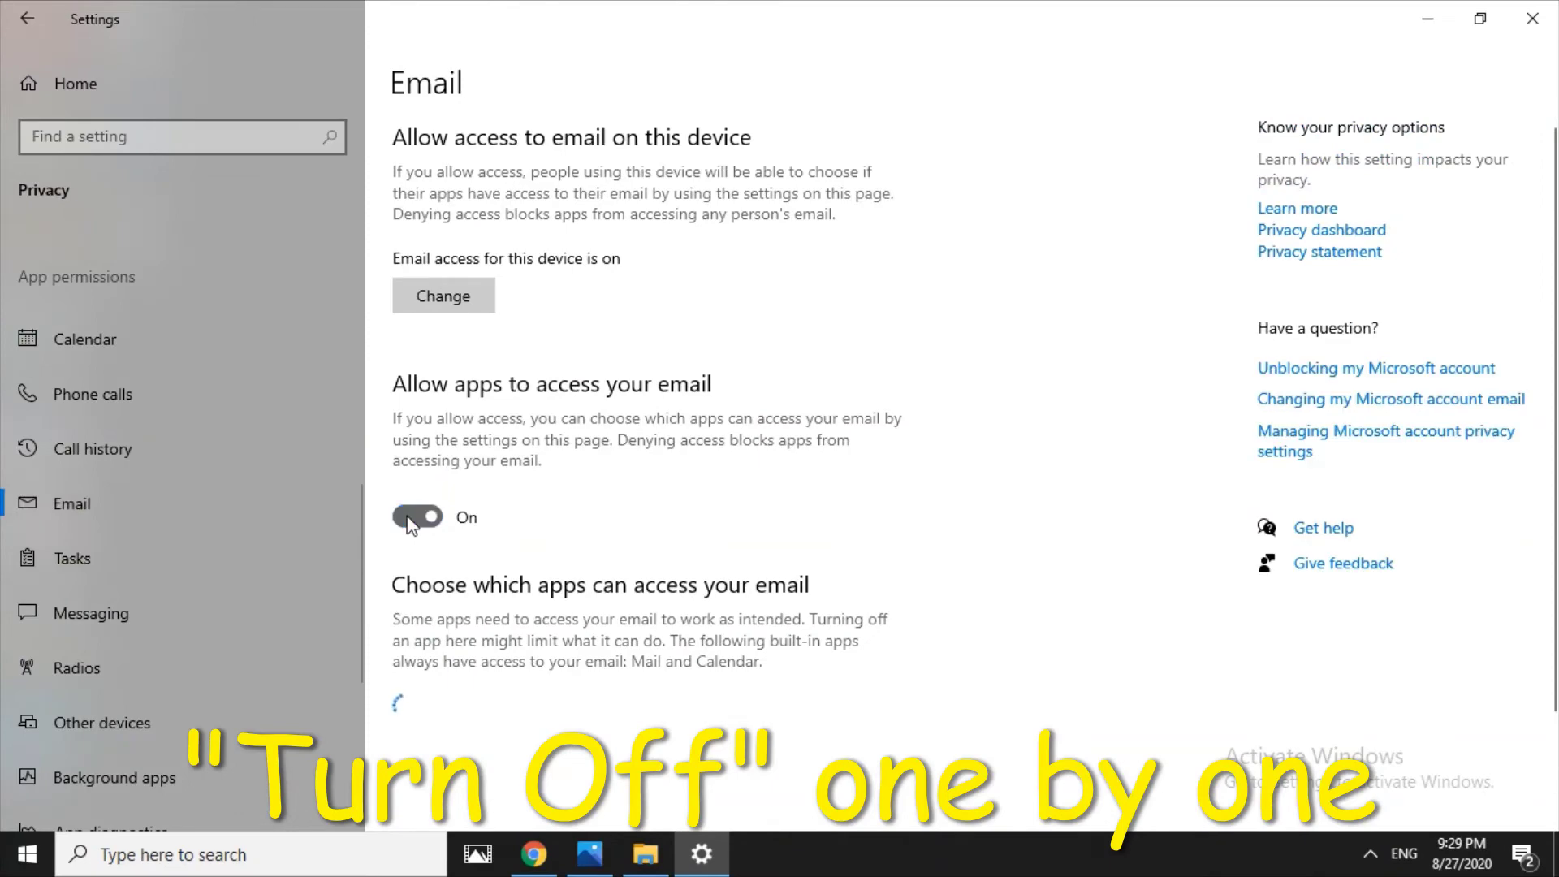
scroll(499, 591, "down", 2)
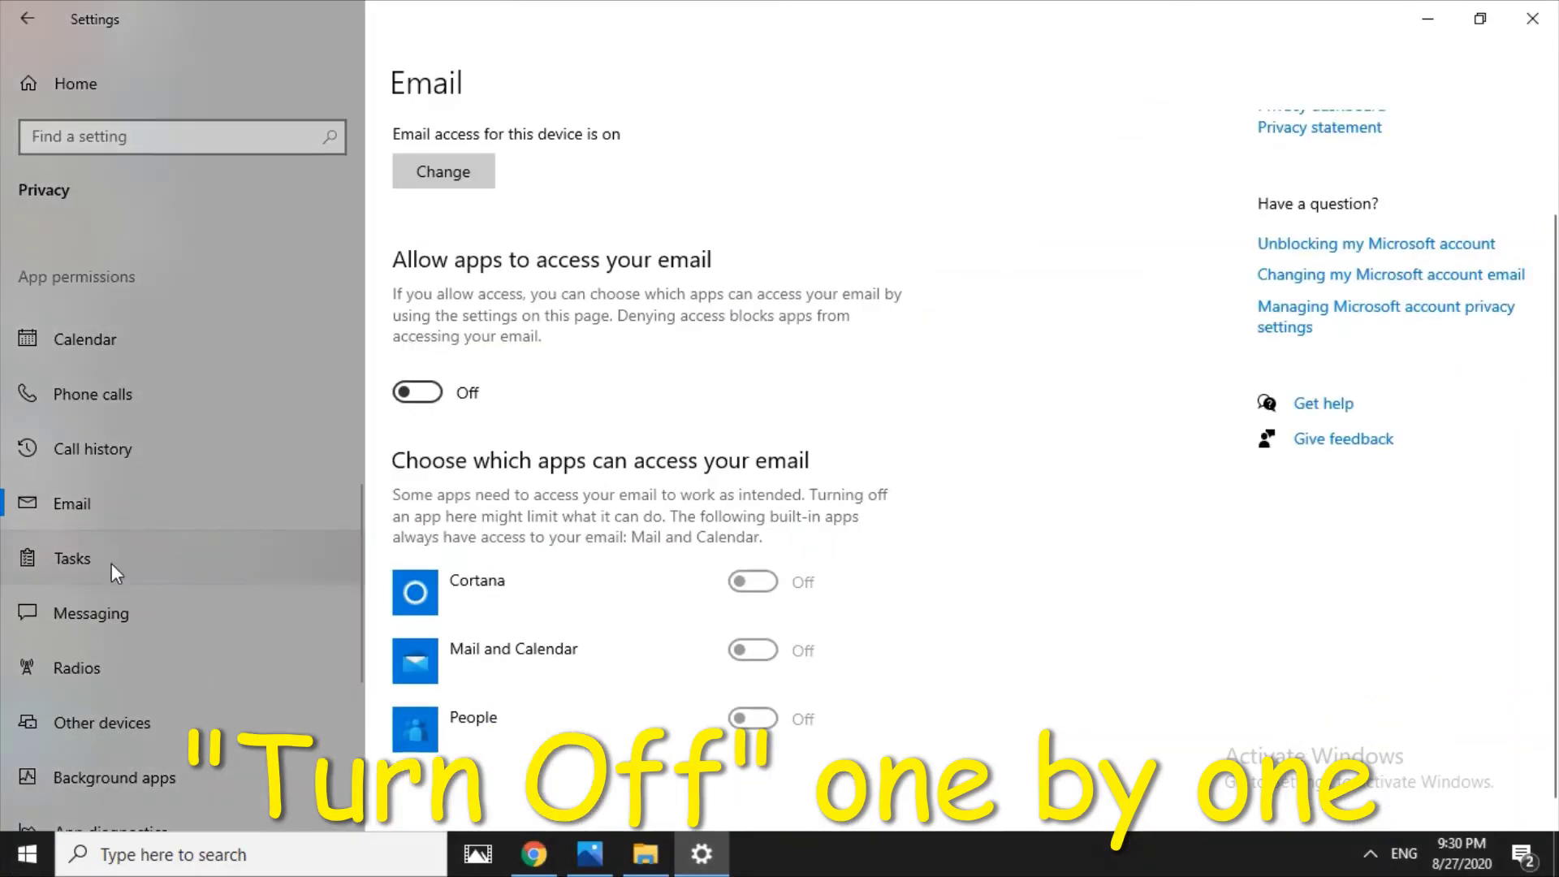
- Turn off app access to tasks and permission for apps to read or send messages on the Tasks and Messaging privacy pages
left_click(193, 506)
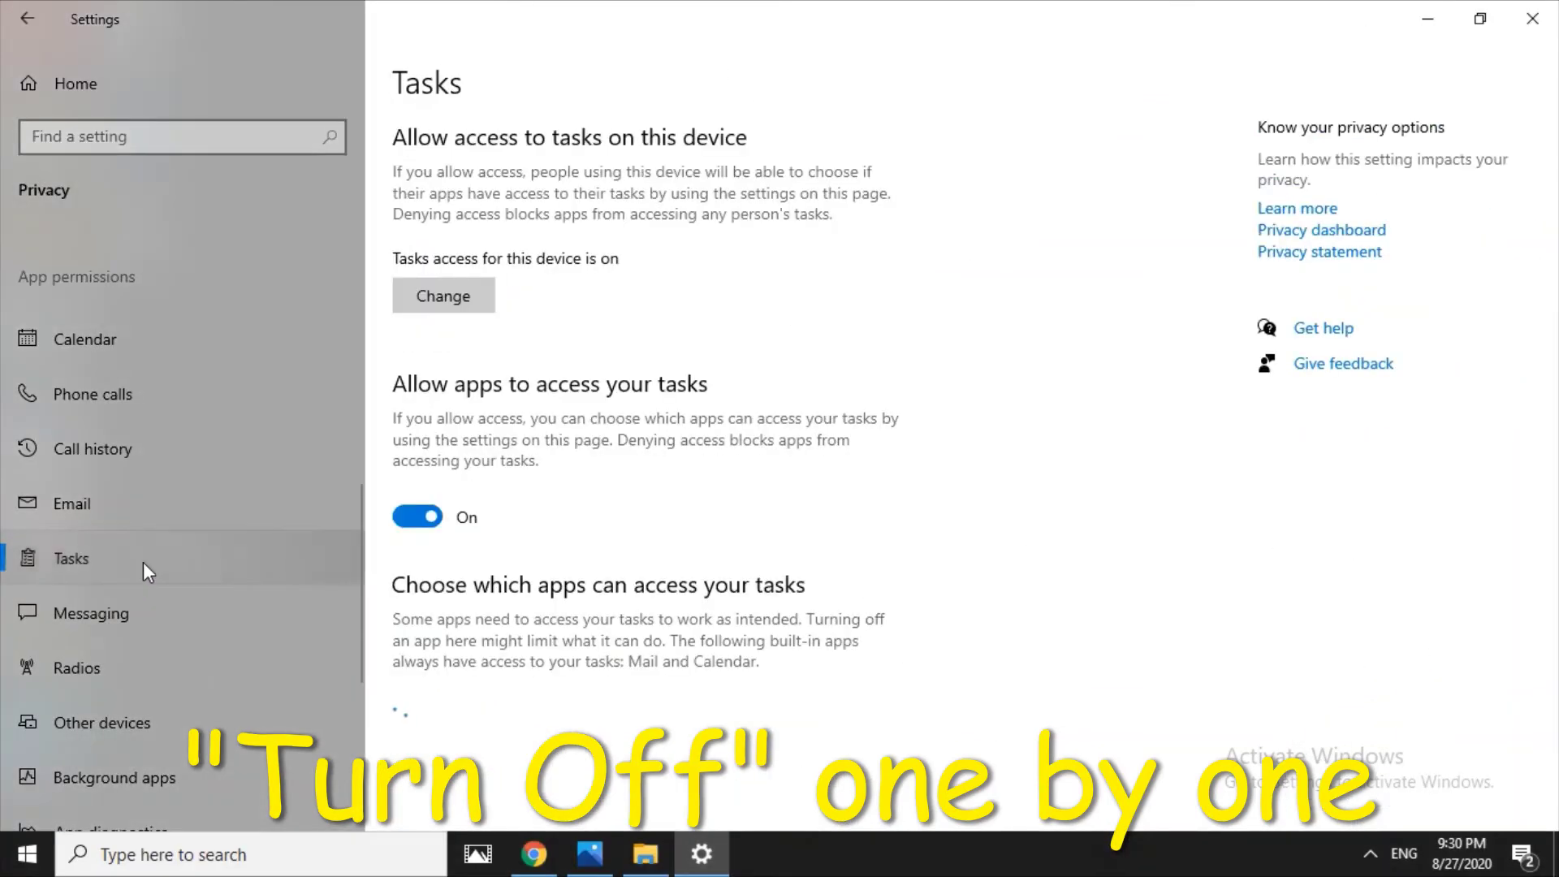
left_click(416, 516)
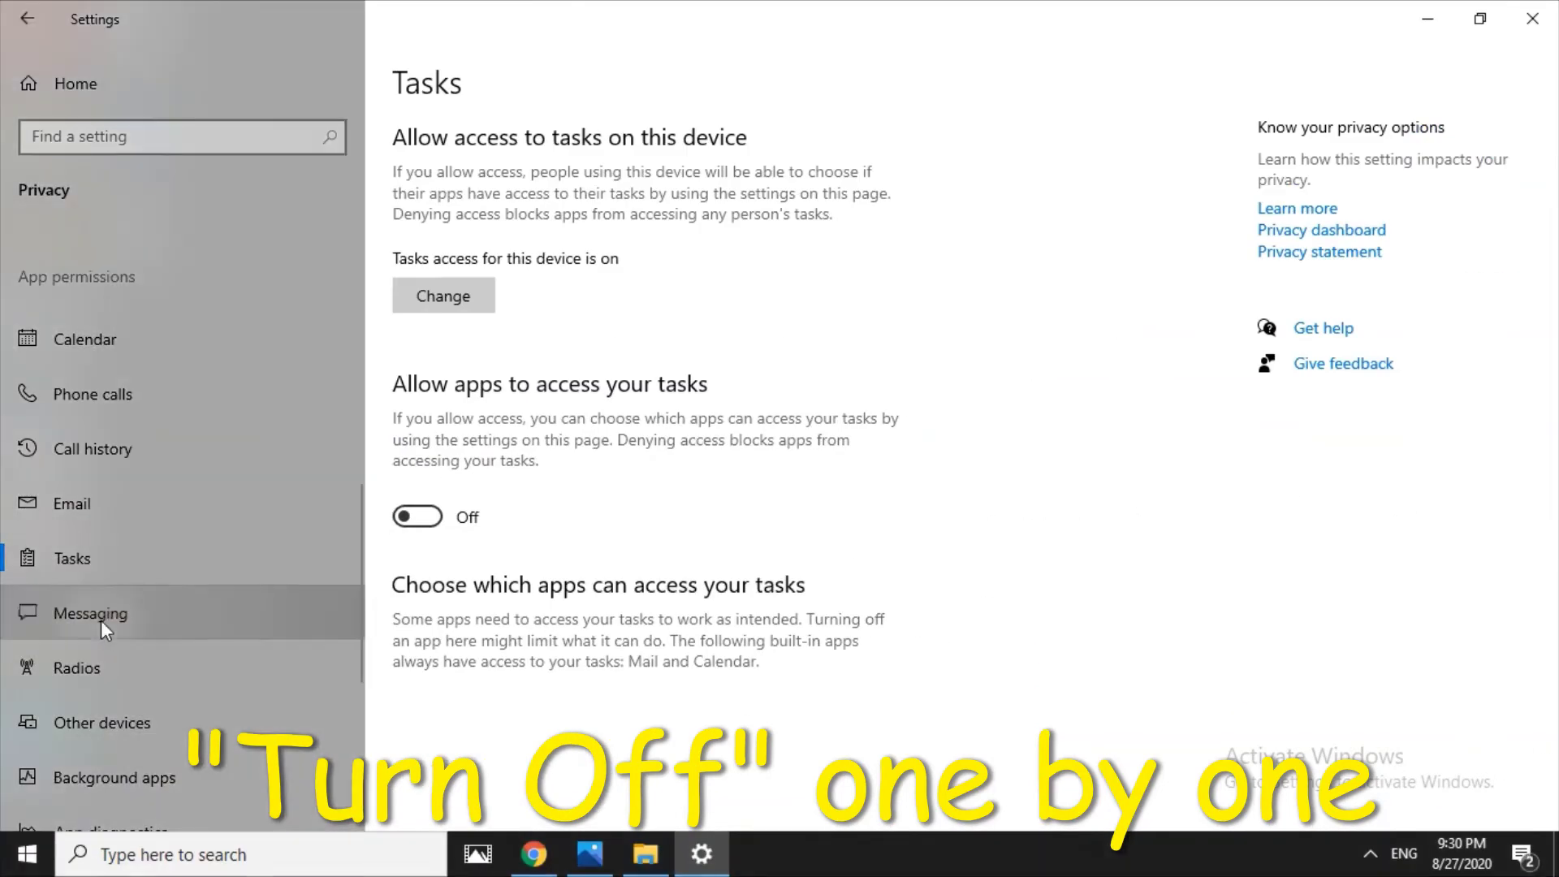
left_click(177, 538)
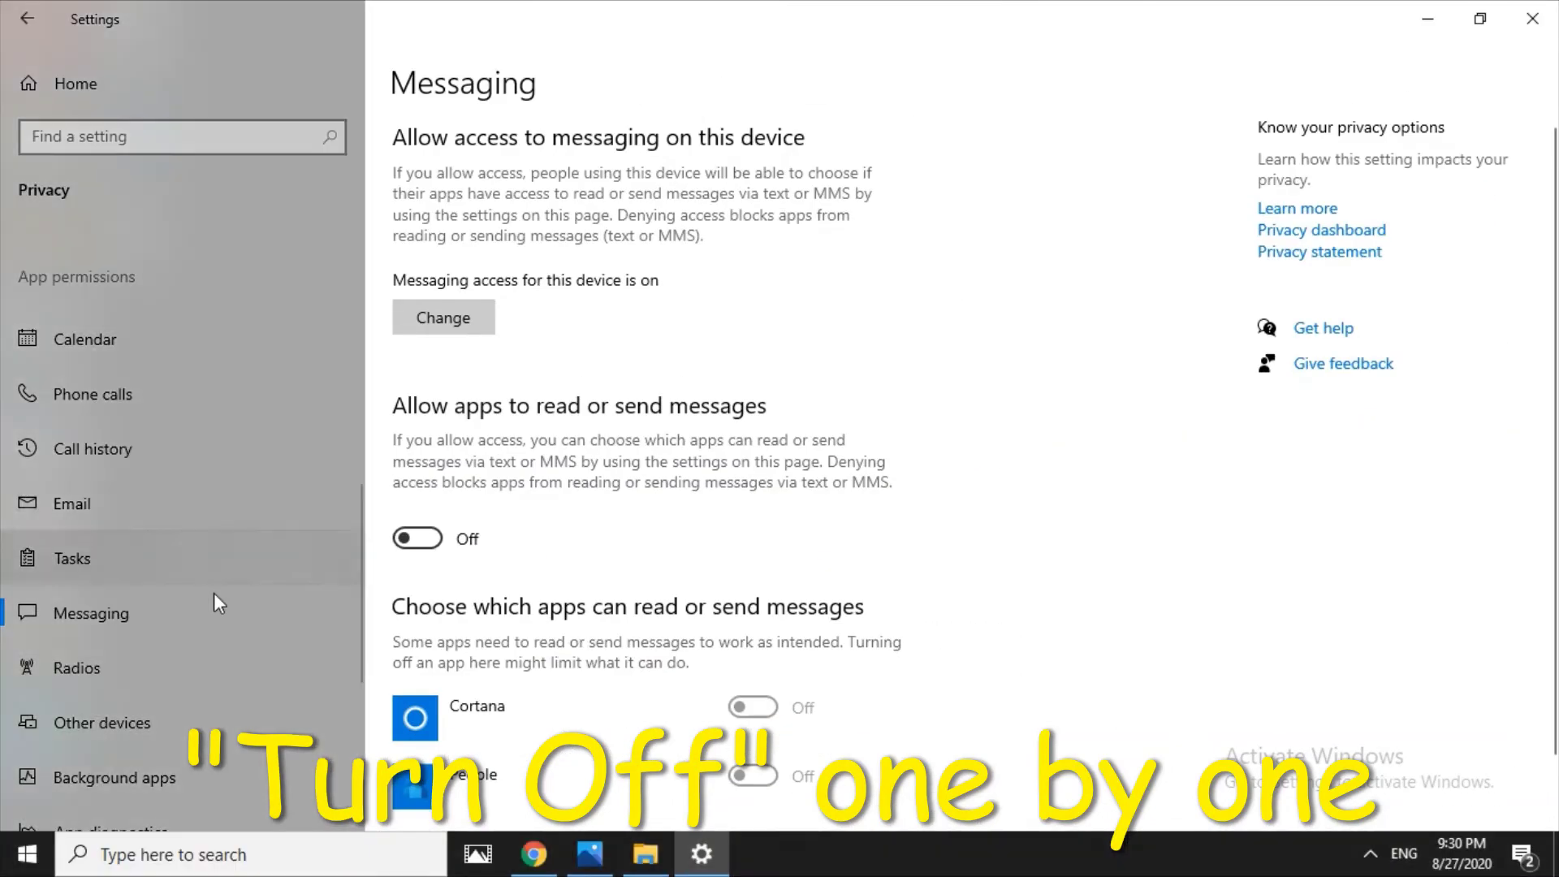
scroll(214, 595, "down", 5)
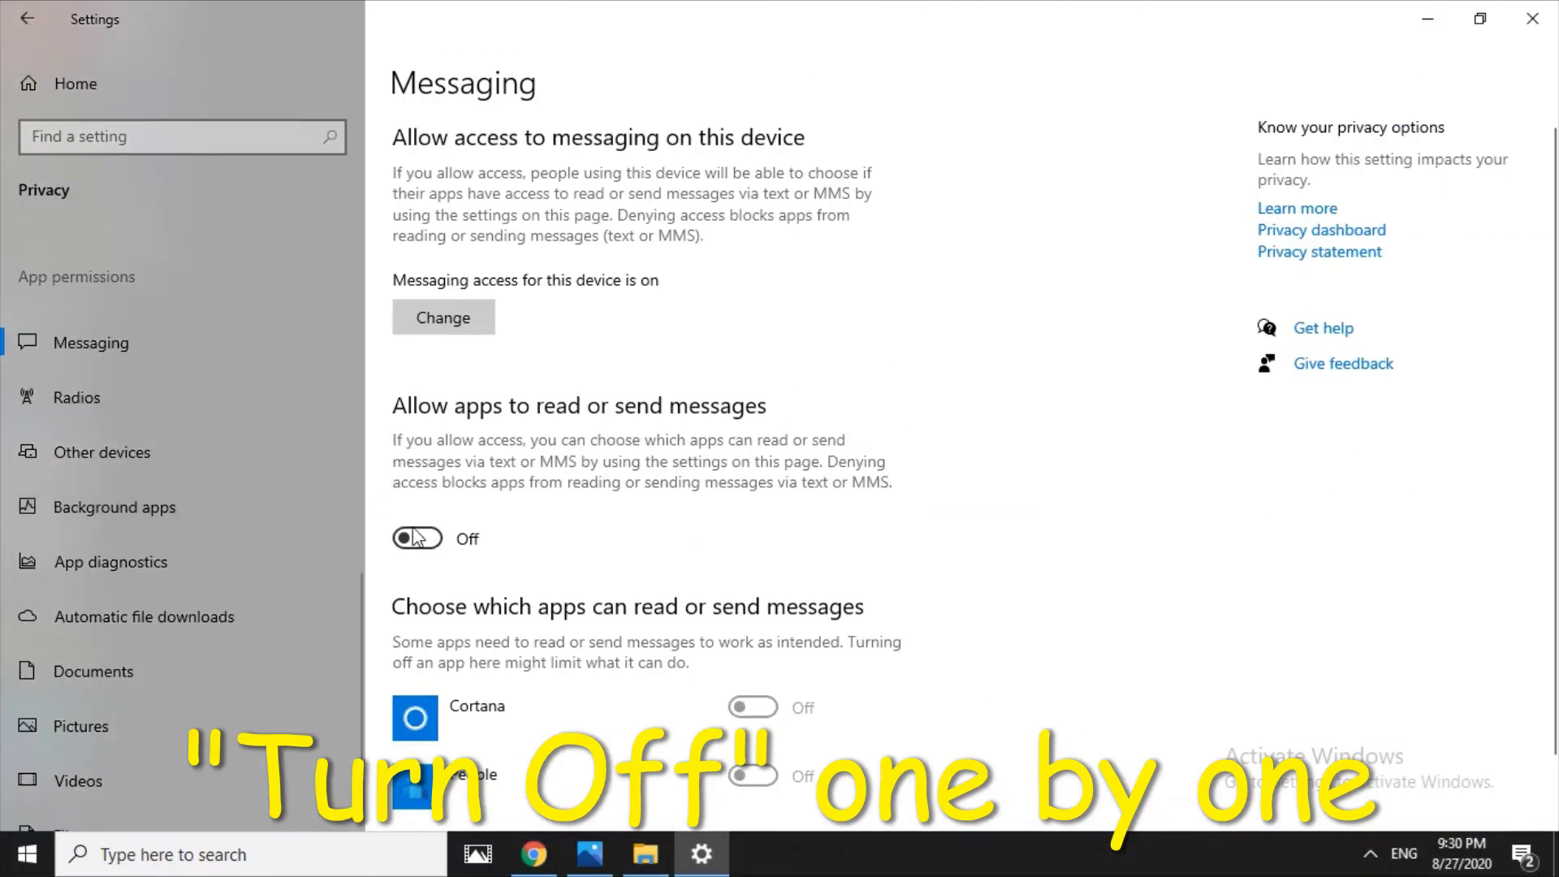
left_click(703, 601)
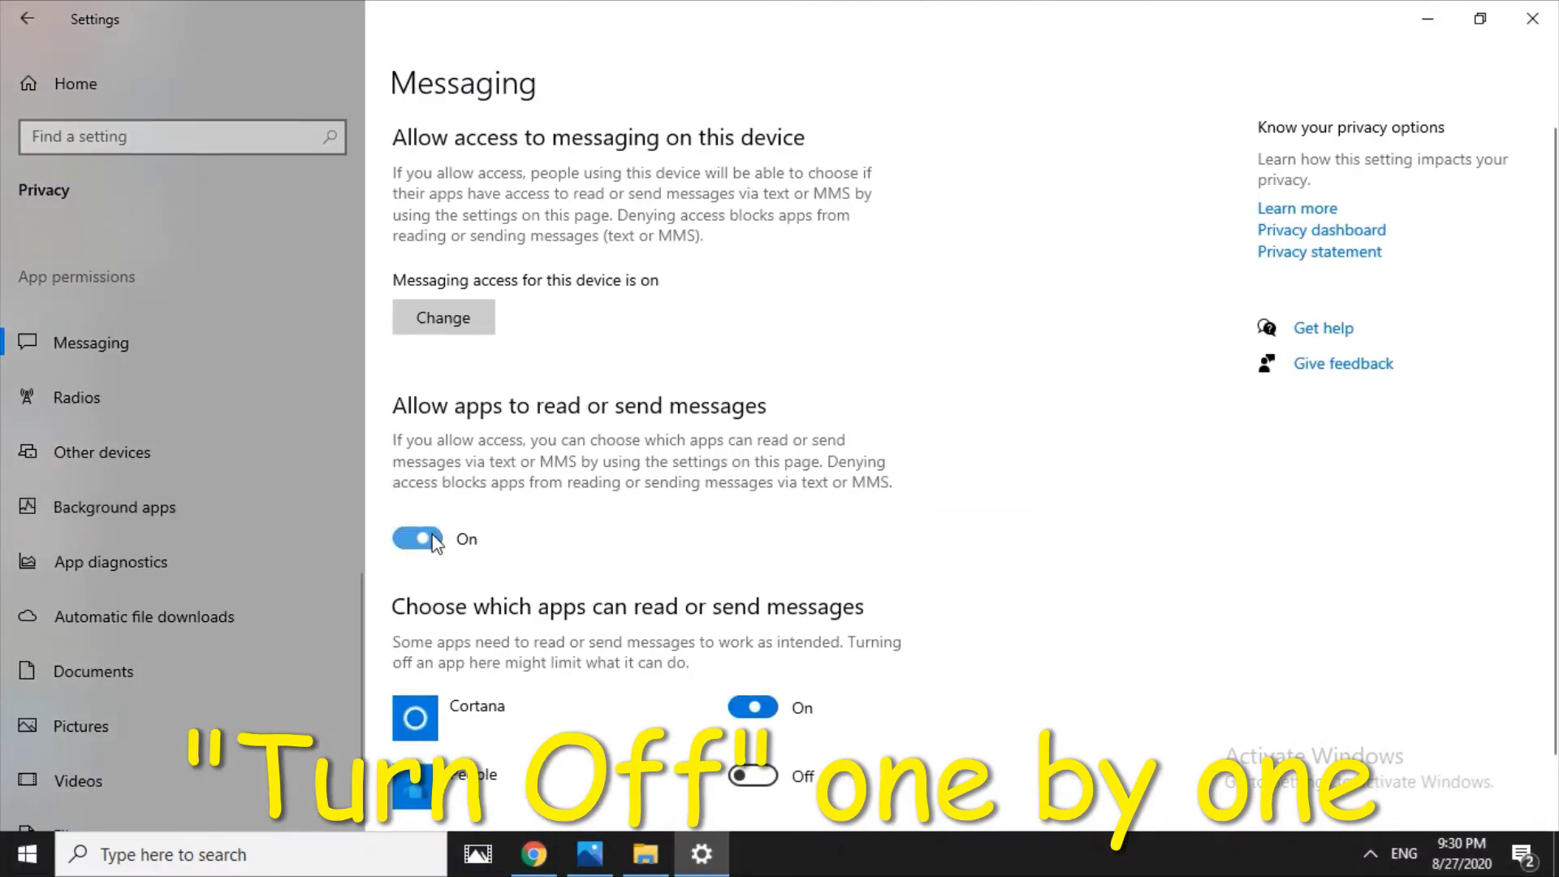
left_click(418, 541)
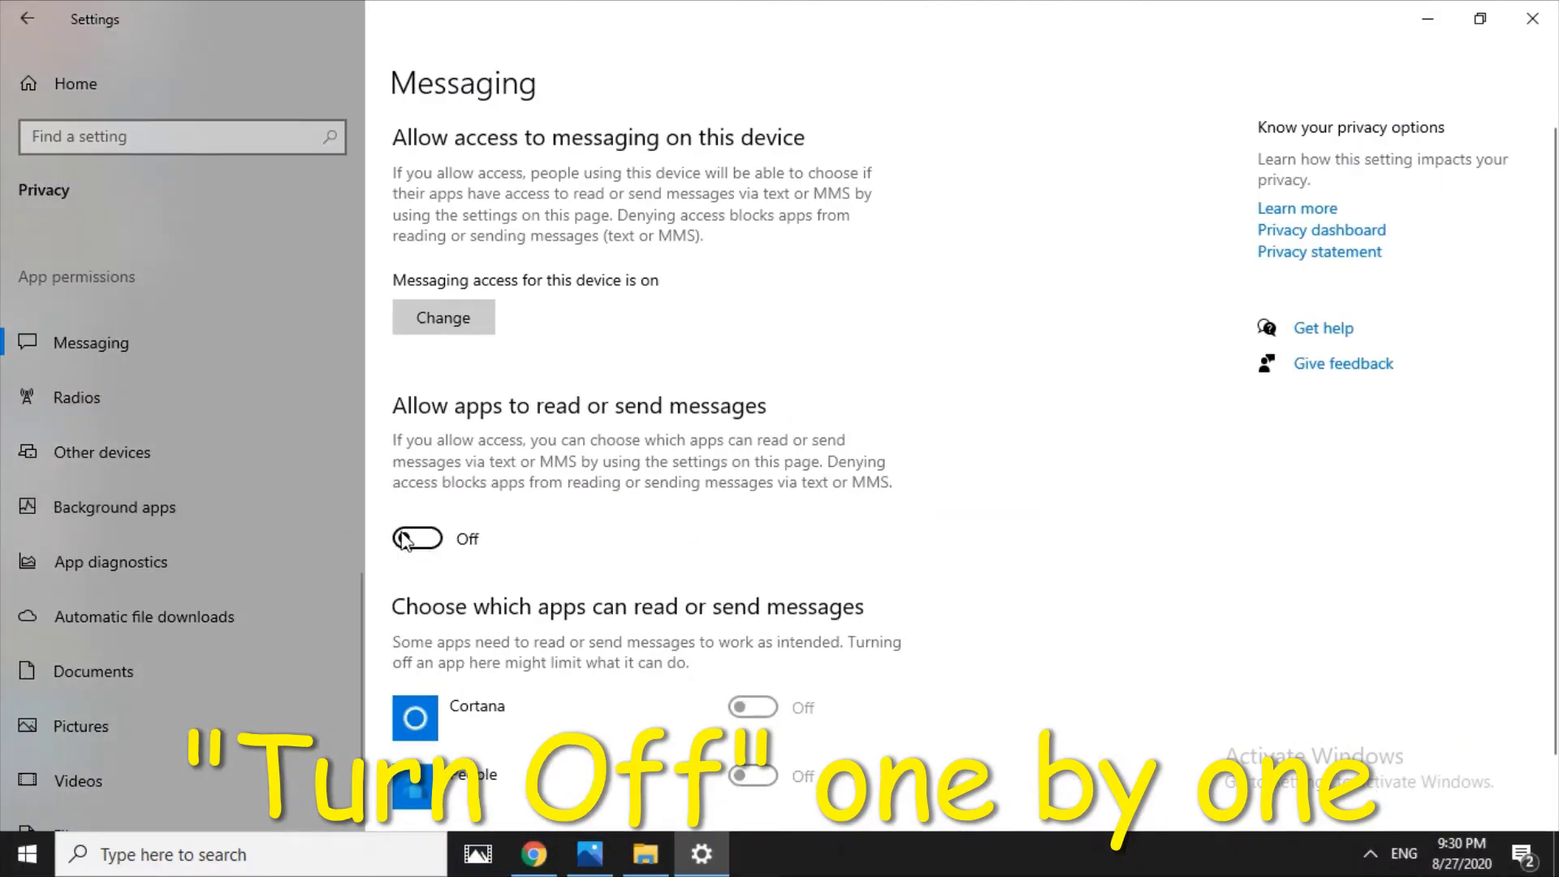
- View the Documents privacy page and turn off app access to the pictures library on the Pictures page
scroll(24, 579, "down", 2)
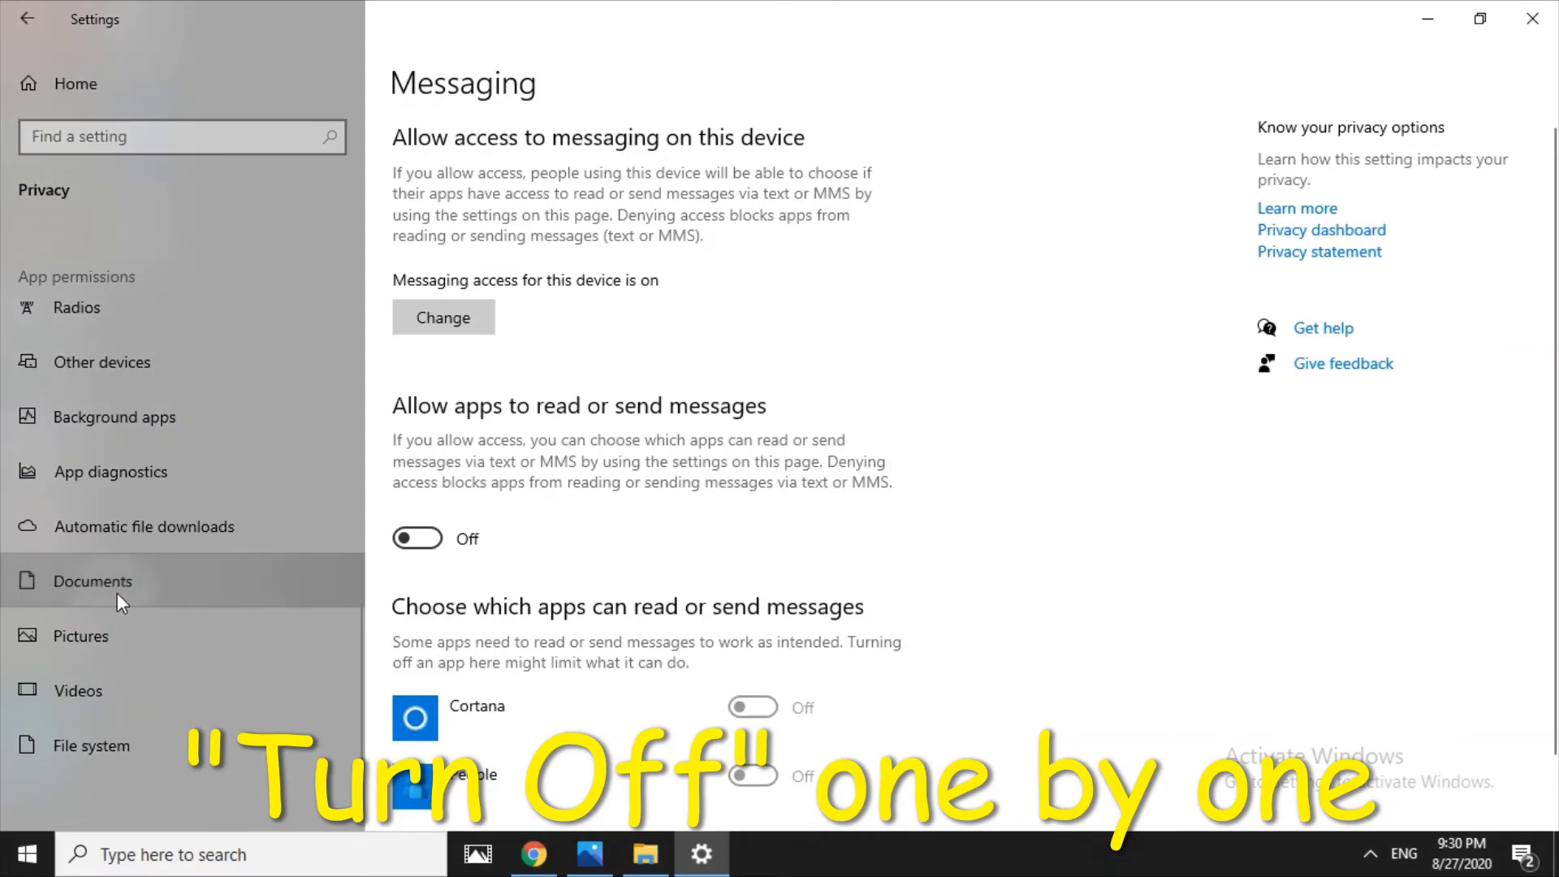
left_click(199, 537)
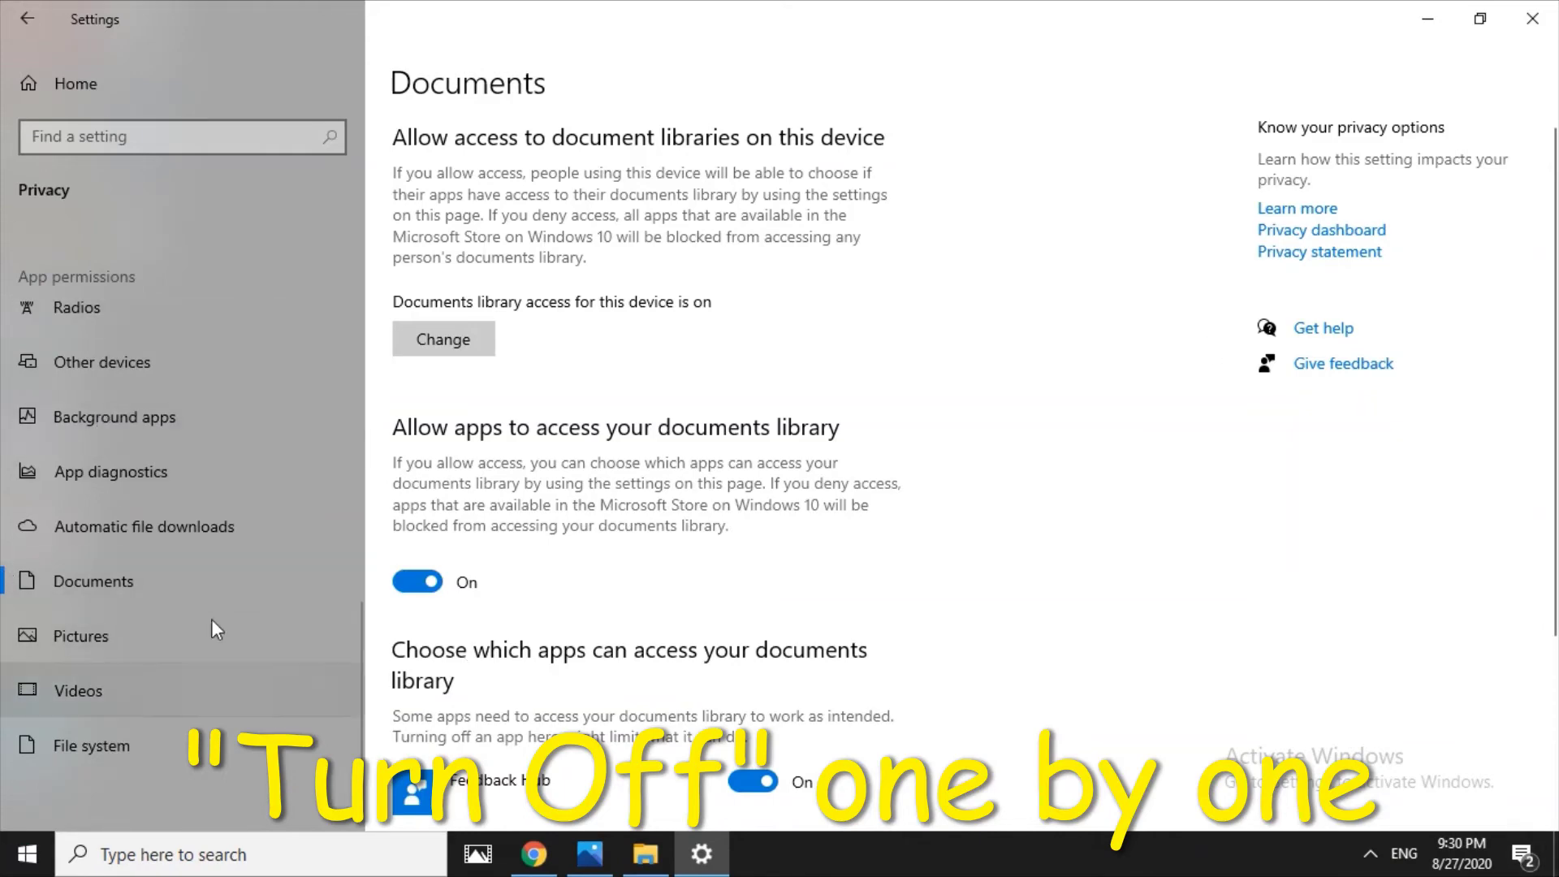
left_click(108, 645)
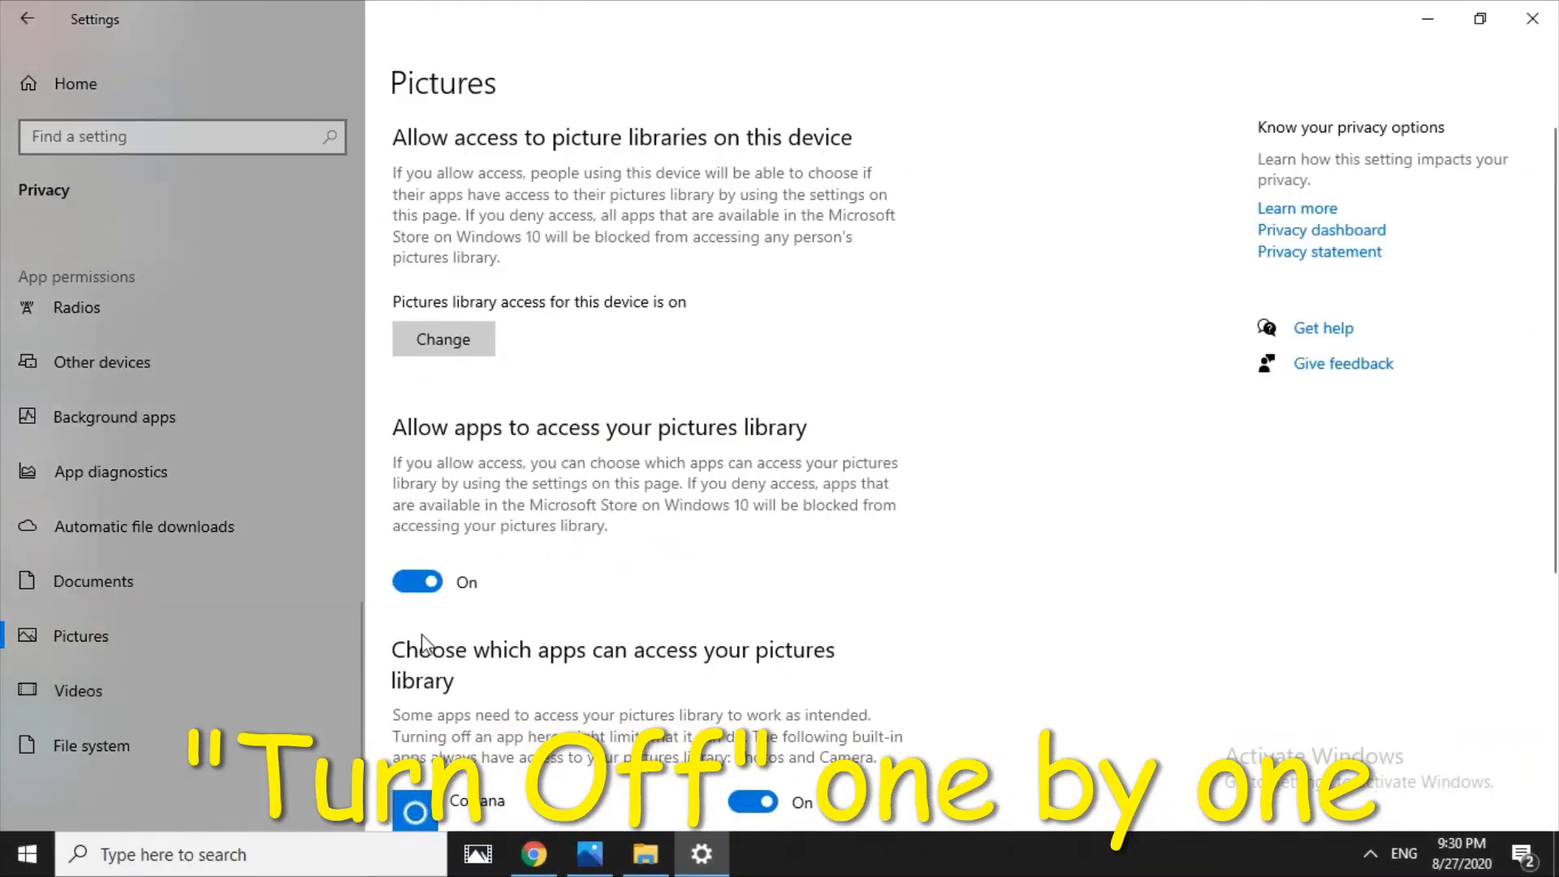
left_click(733, 536)
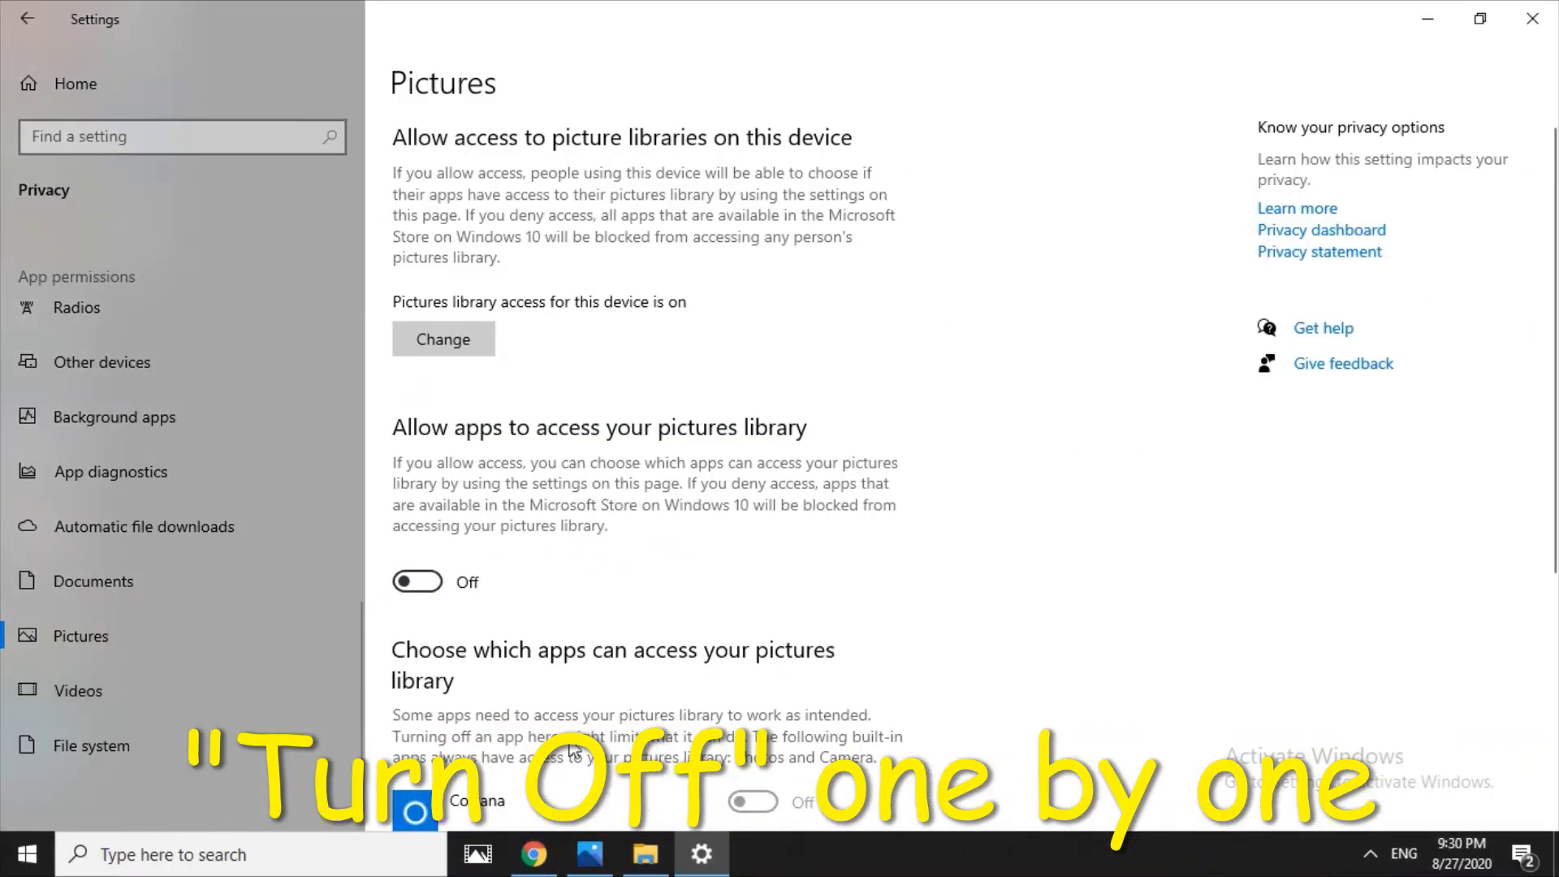
scroll(687, 660, "down", 3)
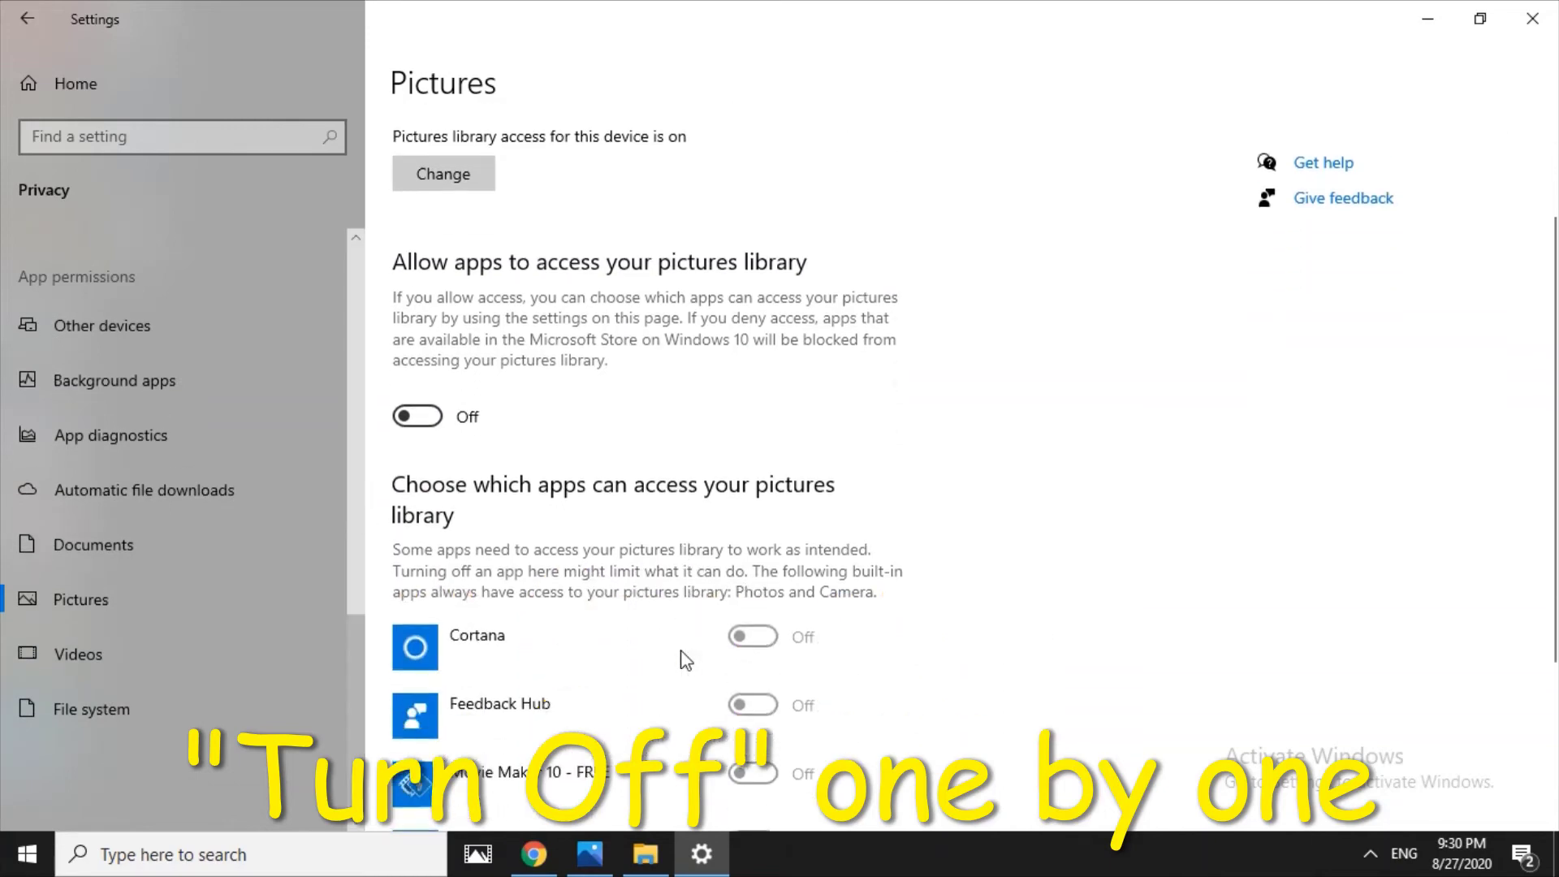
scroll(528, 626, "up", 2)
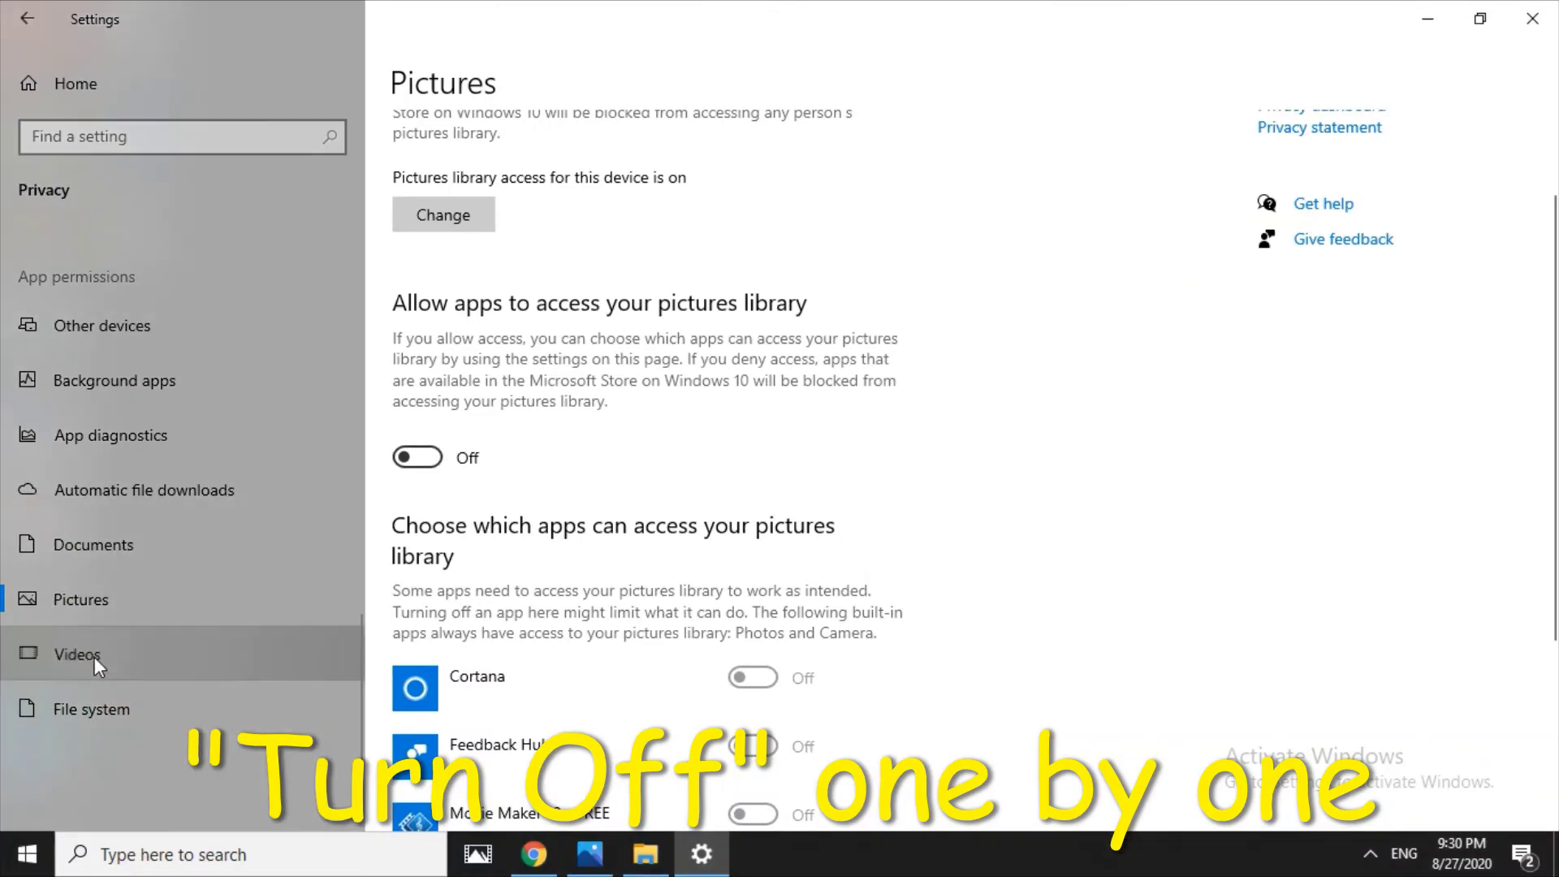
- Turn off app access to the videos library and to the file system on their respective privacy pages
left_click(165, 620)
left_click(760, 509)
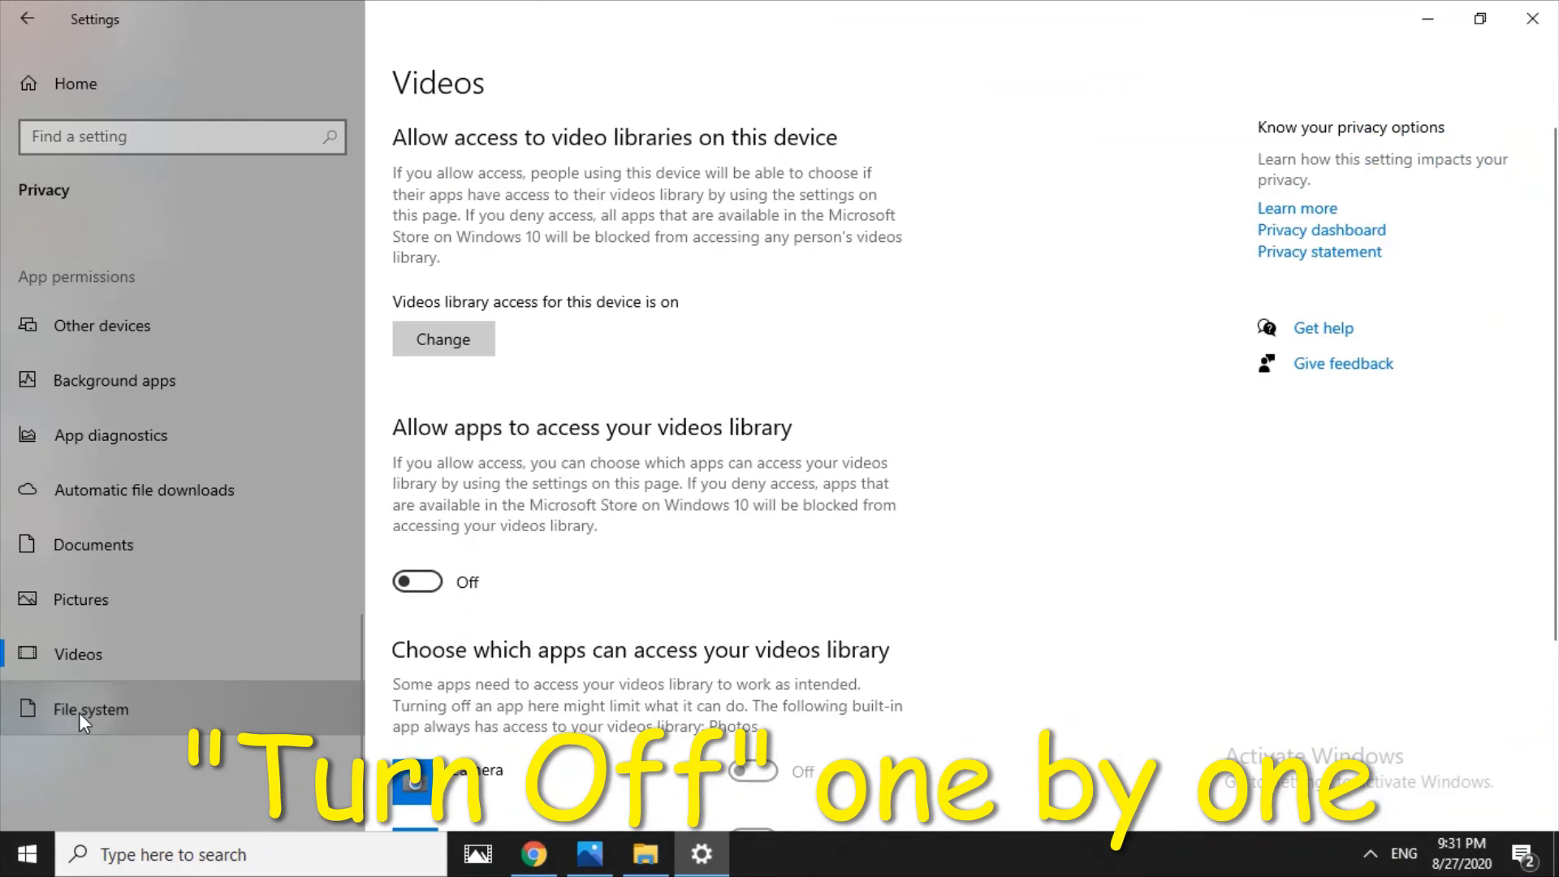
left_click(80, 713)
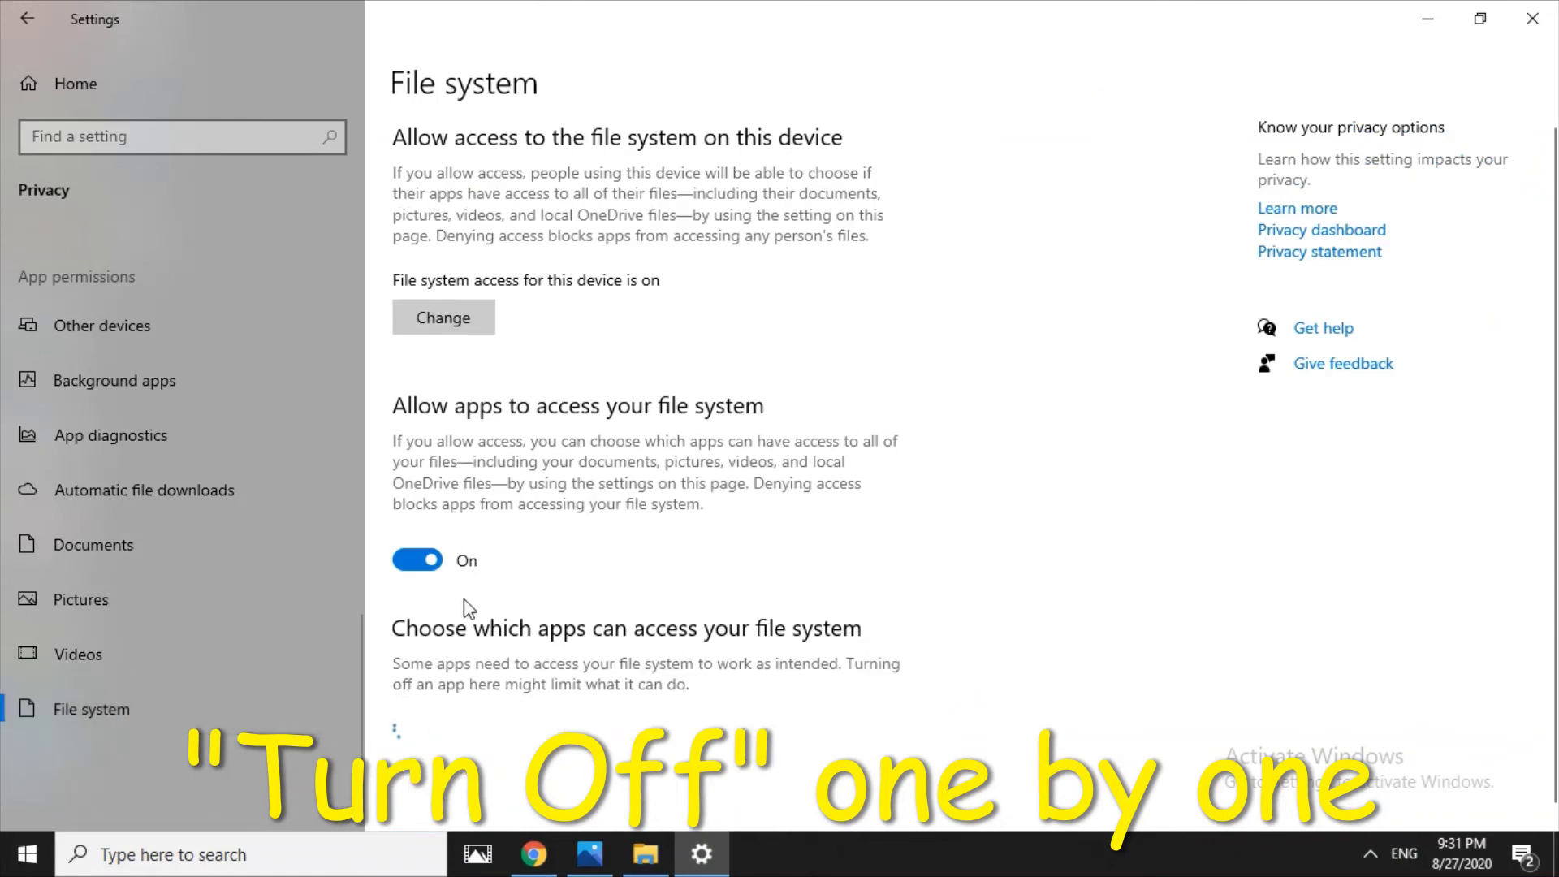
left_click(421, 560)
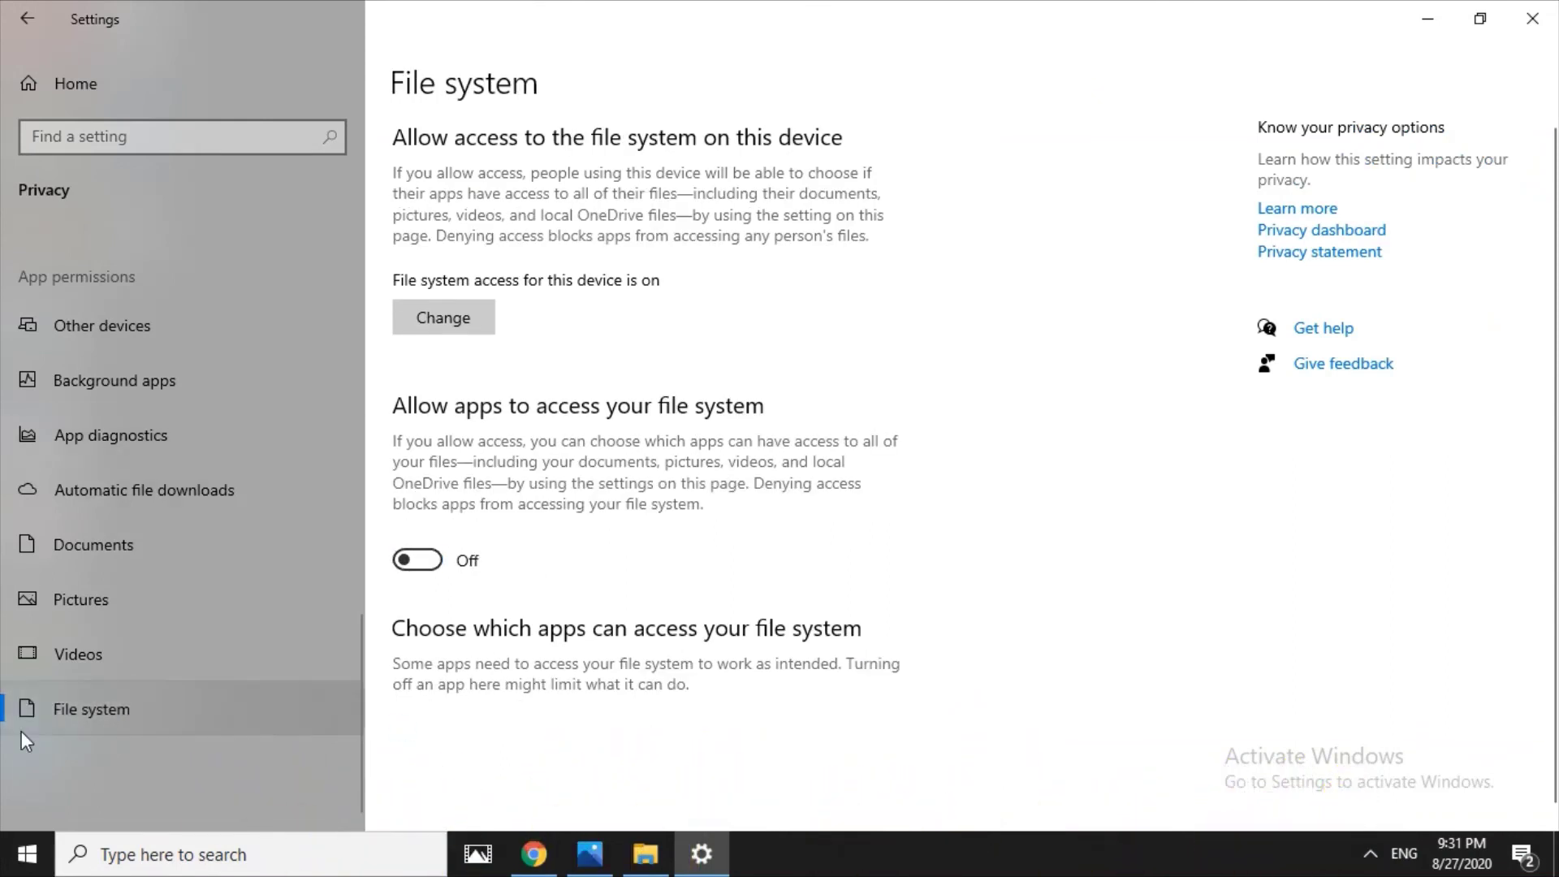
- Minimize the Settings window and return to the desktop
scroll(132, 434, "up", 3)
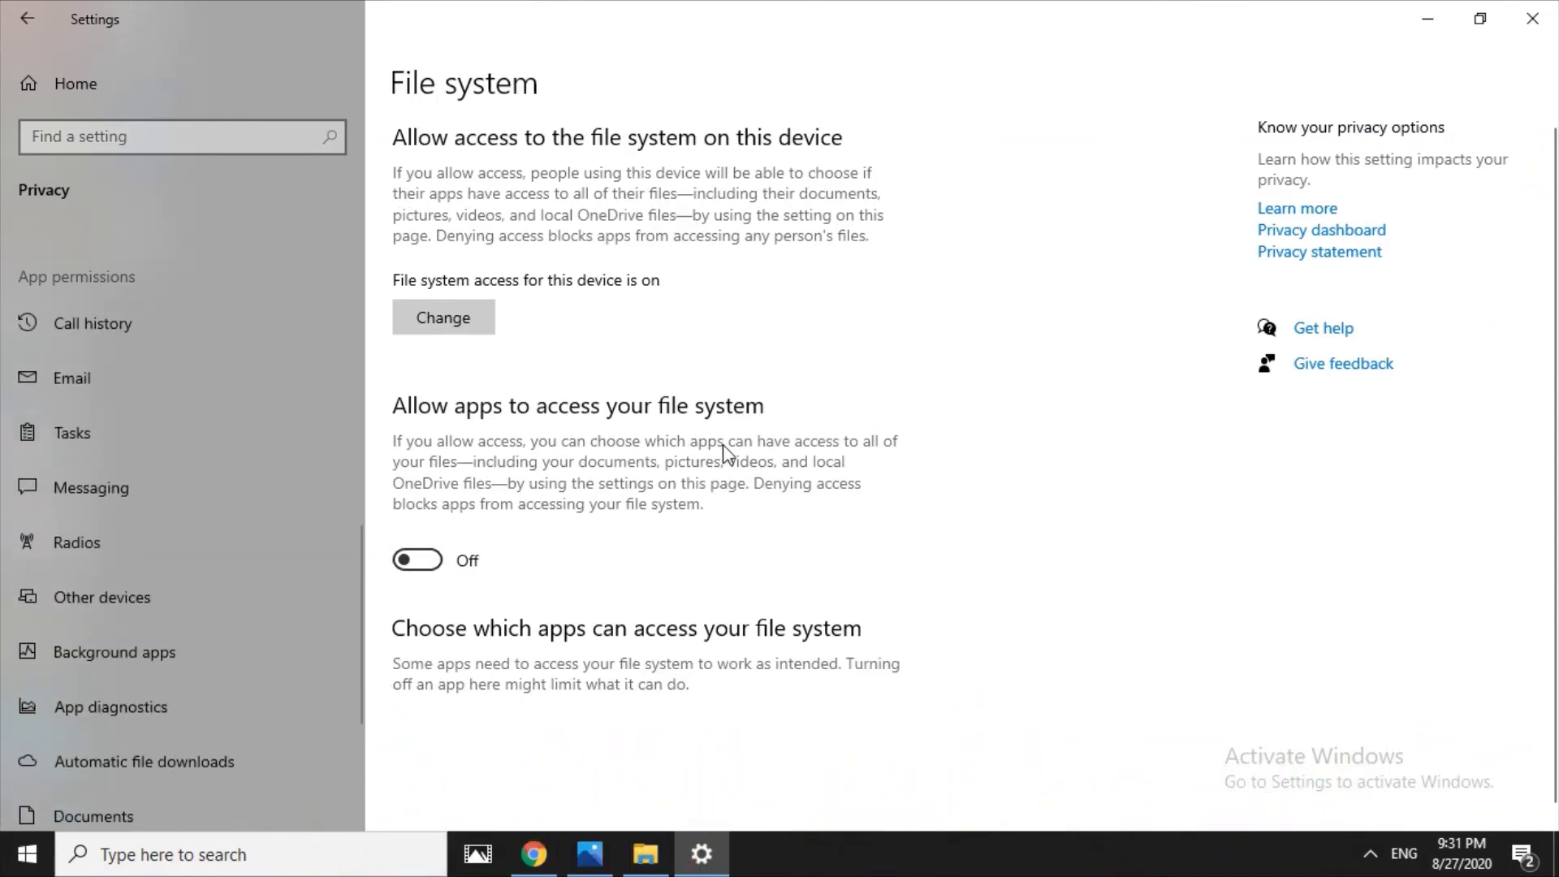
left_click(1413, 21)
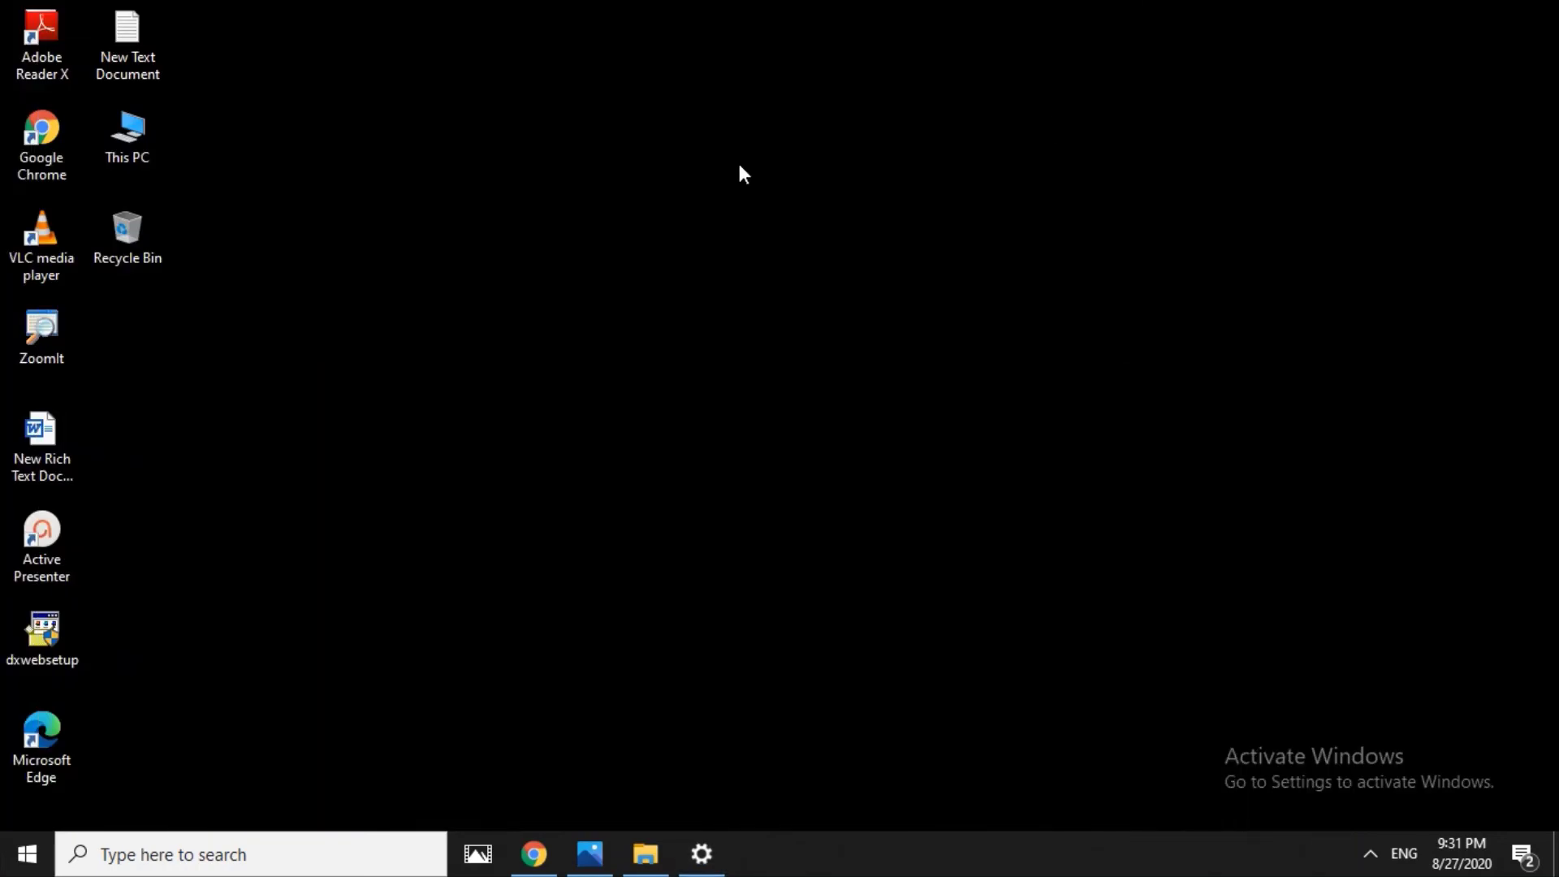
right_click(738, 163)
left_click(780, 235)
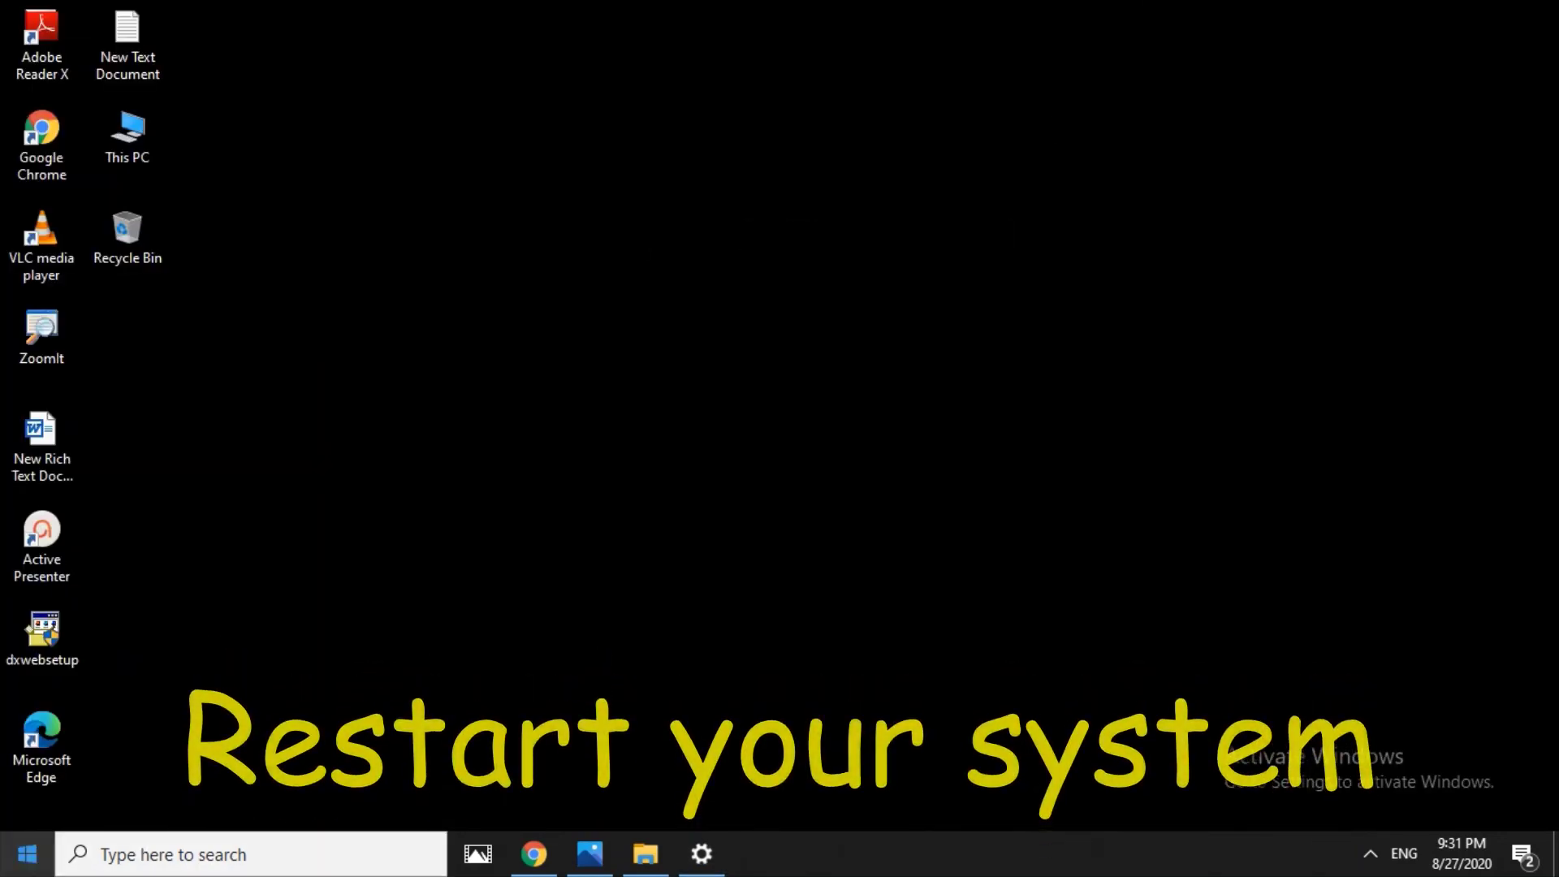
- Bring up the power options to locate Restart, and dismiss them without restarting the PC
left_click(27, 853)
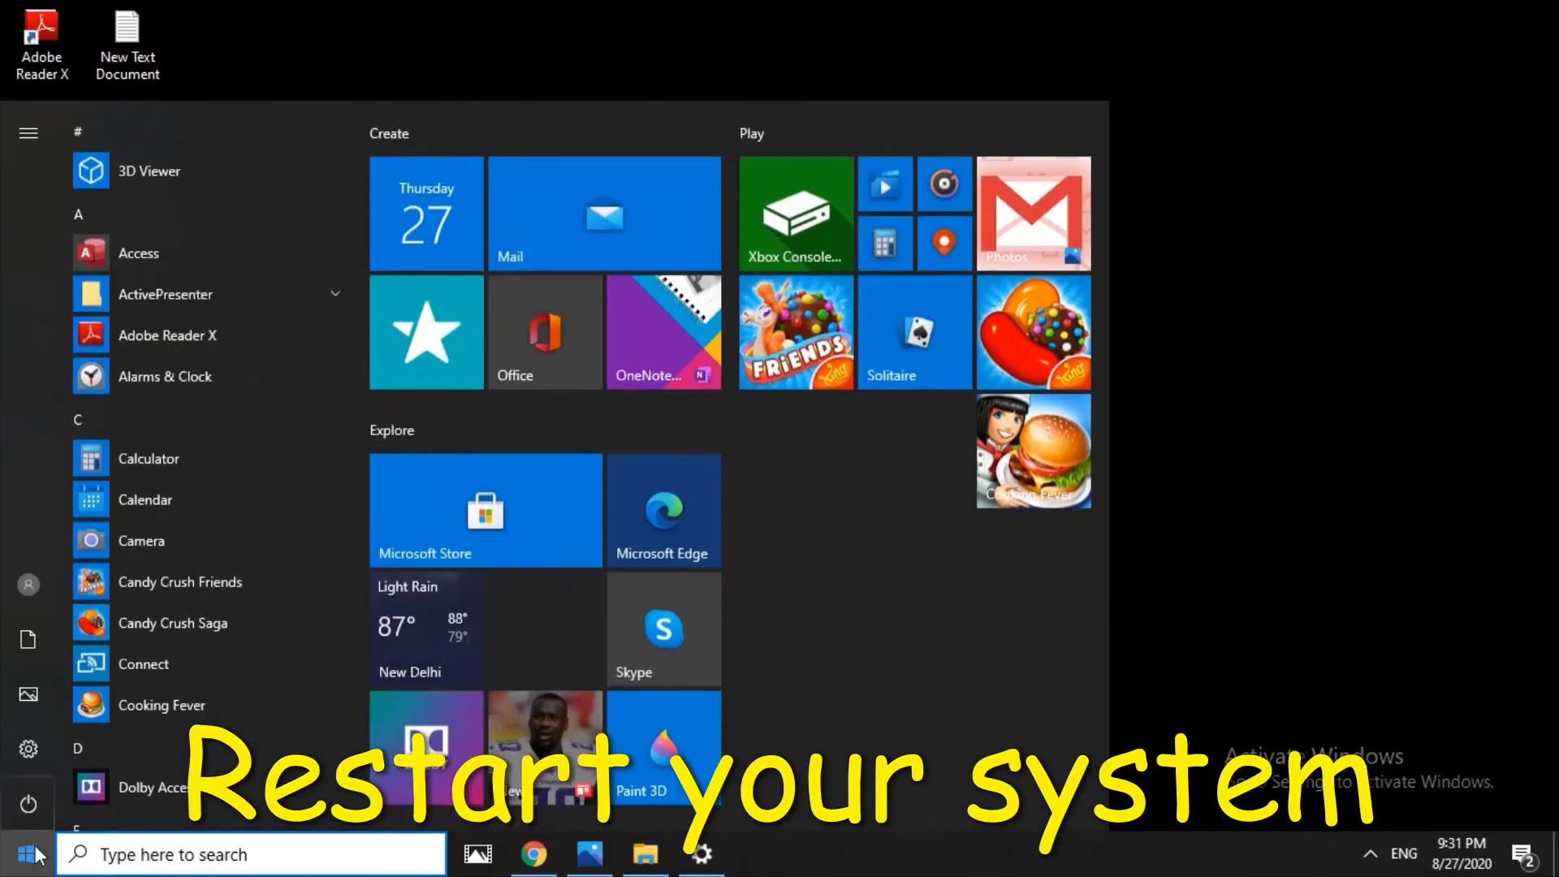
left_click(27, 805)
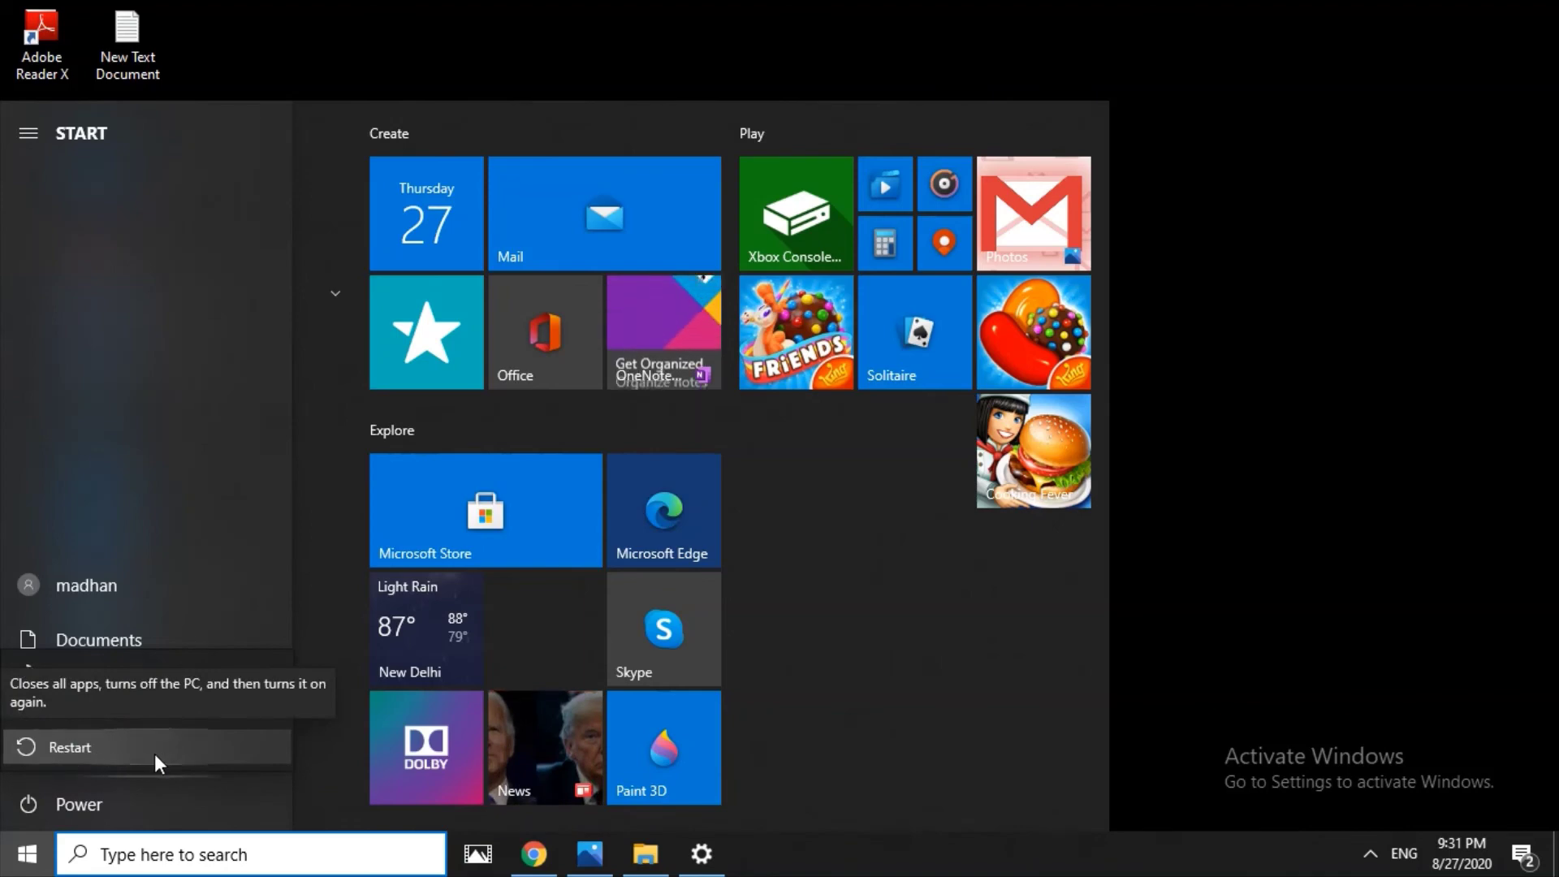
left_click(1312, 247)
left_click(1210, 221)
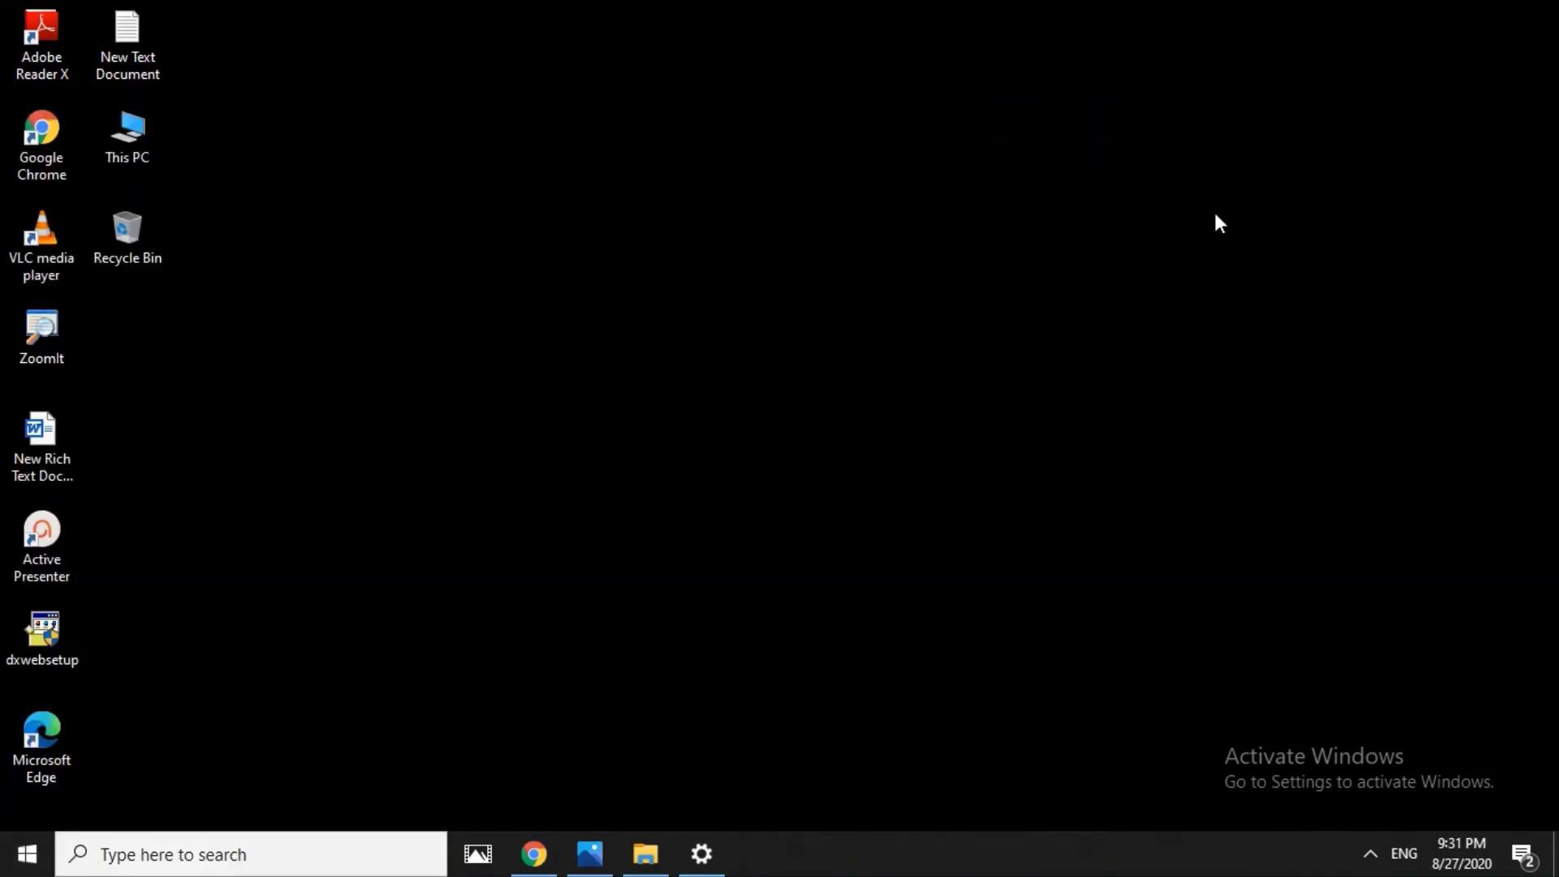
right_click(363, 212)
left_click(505, 279)
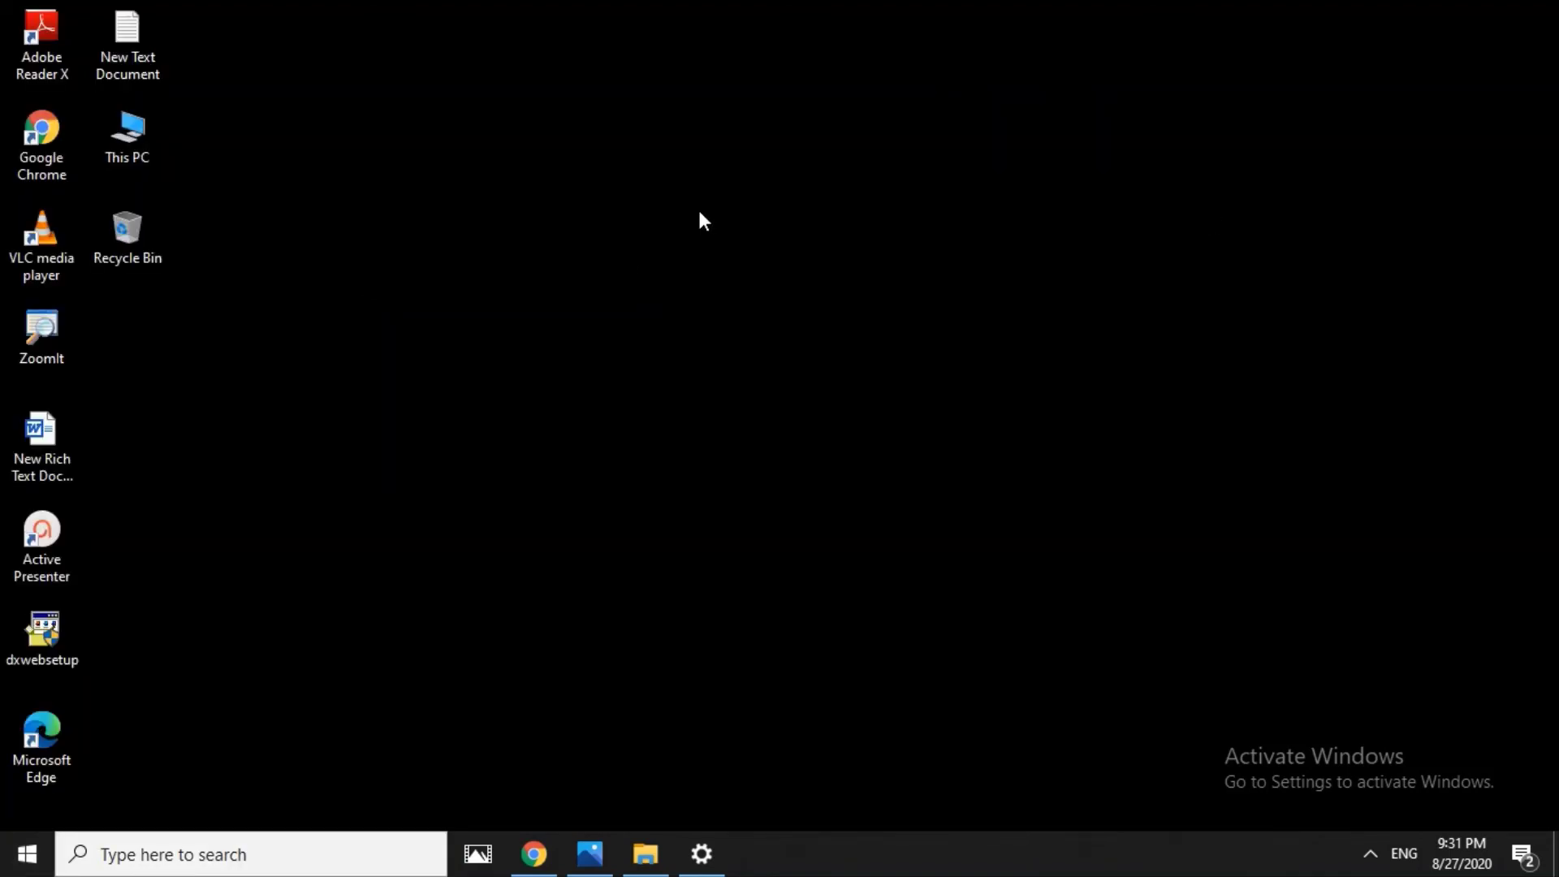